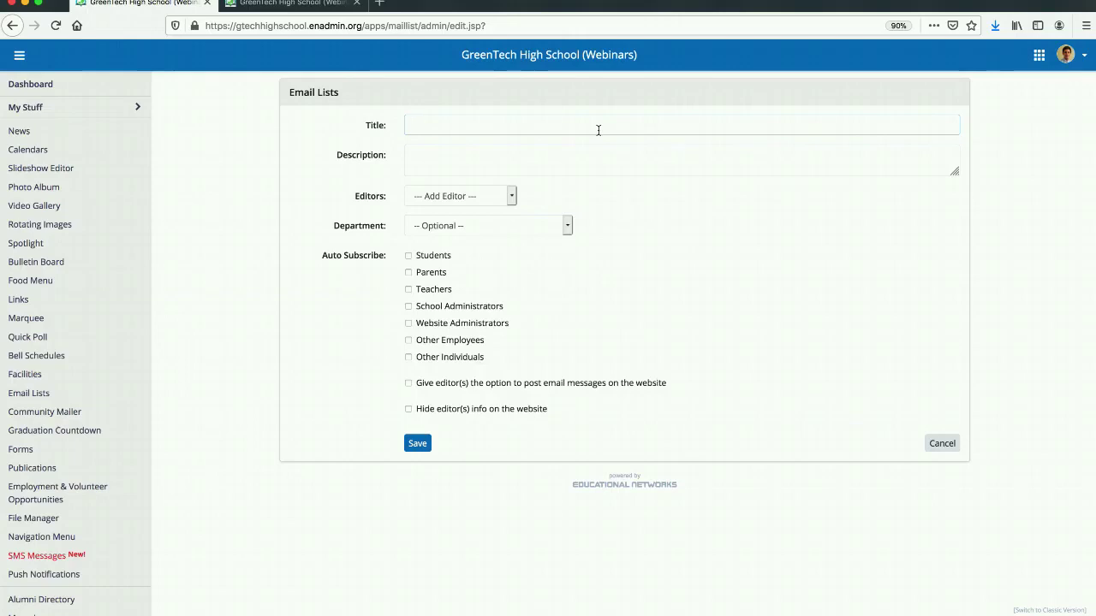
Title the new email list "Career Programs".
type("Car")
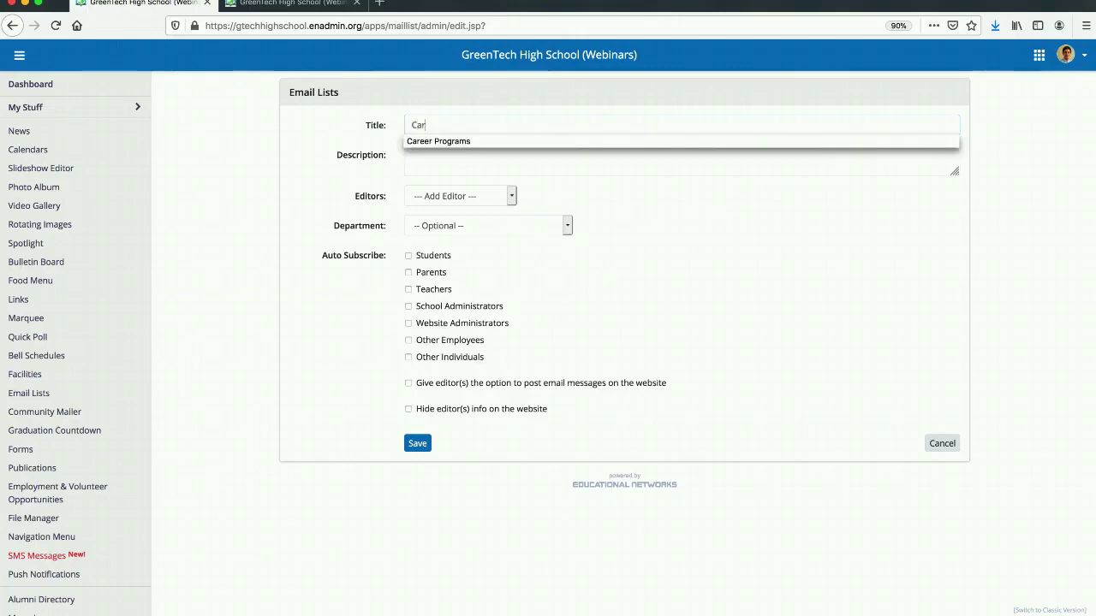
type("eer Programs")
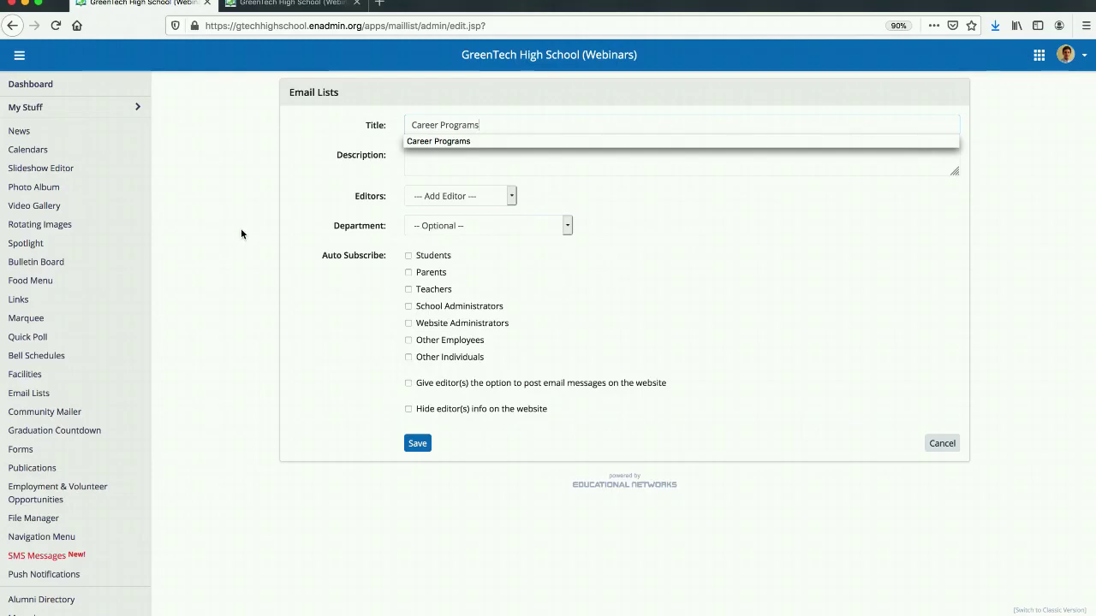
left_click(312, 188)
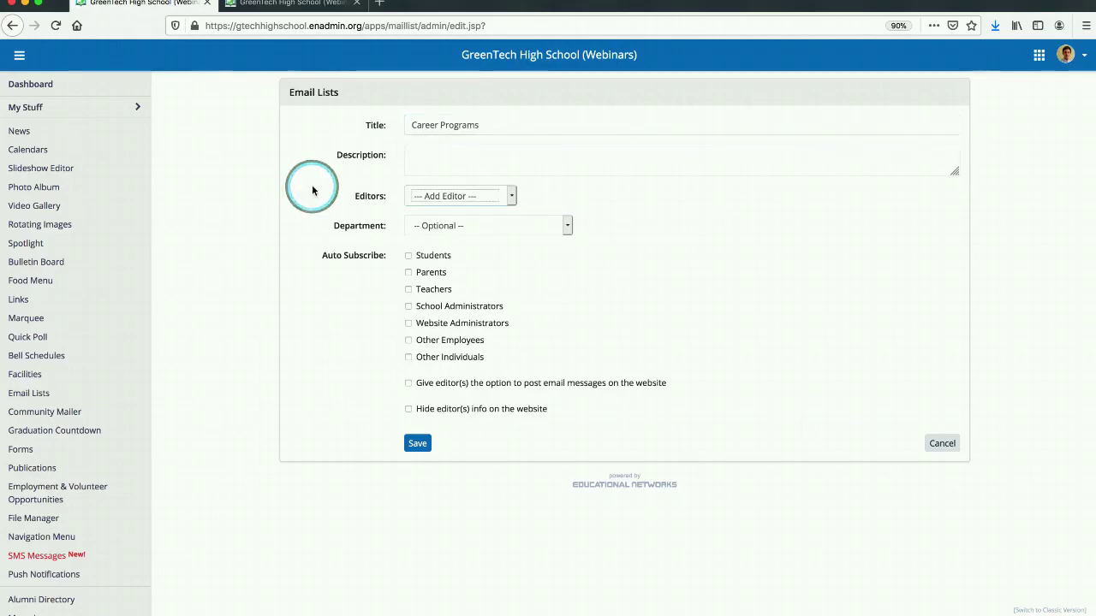
Enter the list description "Join us as we recognize Students and share upcoming events from the Career Programs Team!".
left_click(430, 144)
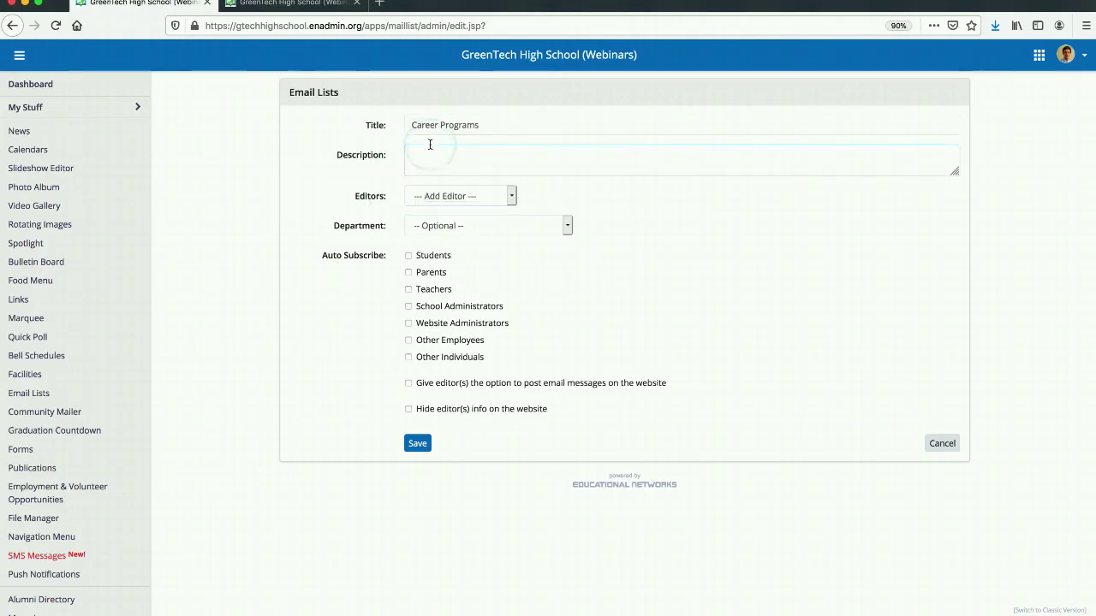
type("Join")
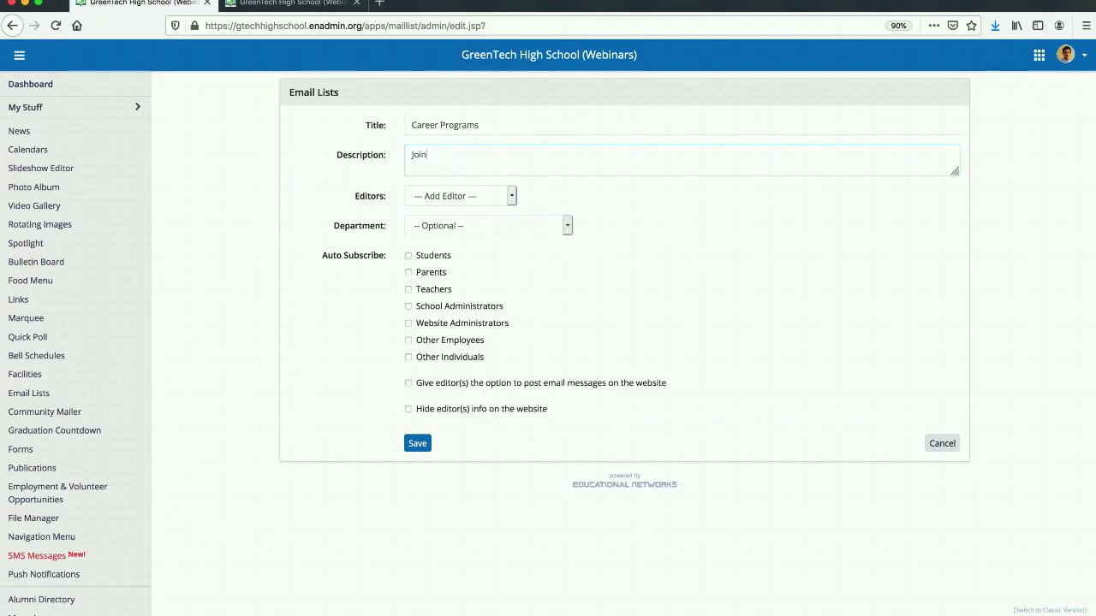
type(" us as we re")
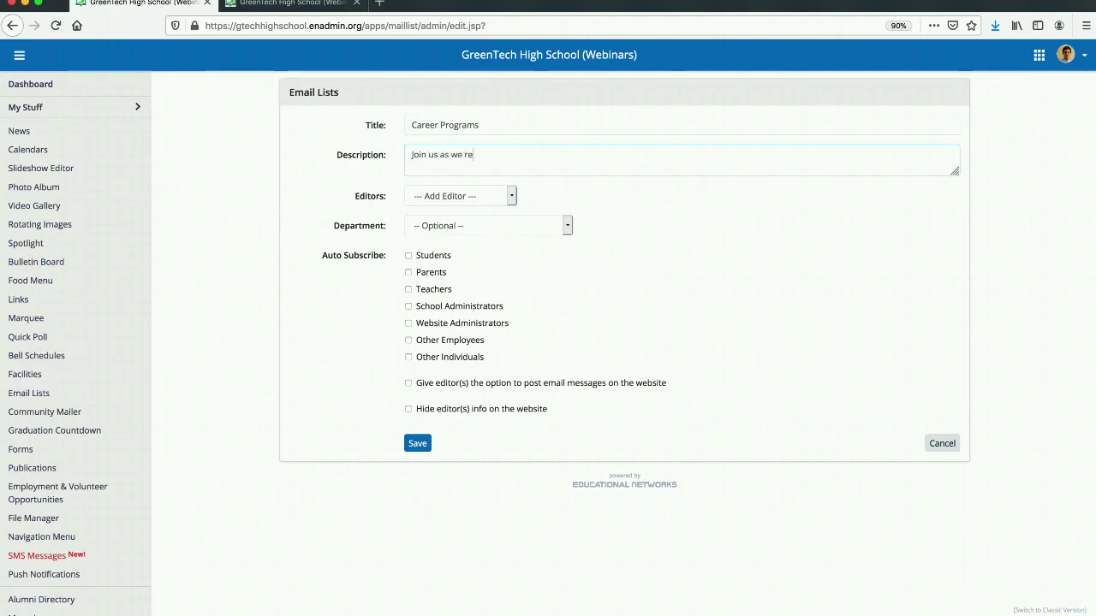
type("cogni")
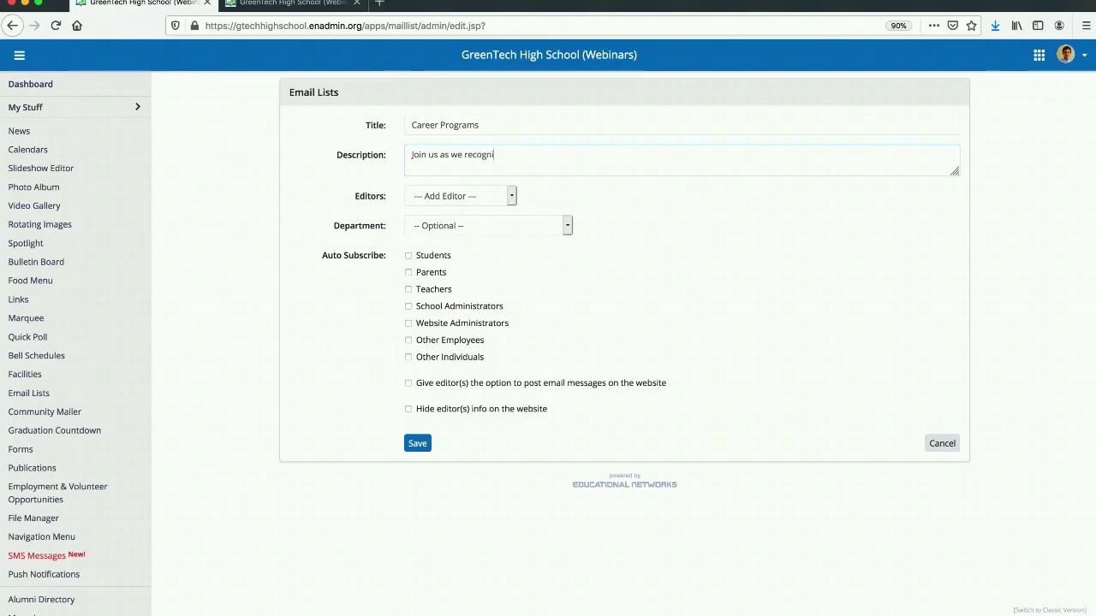
type("ze Stude")
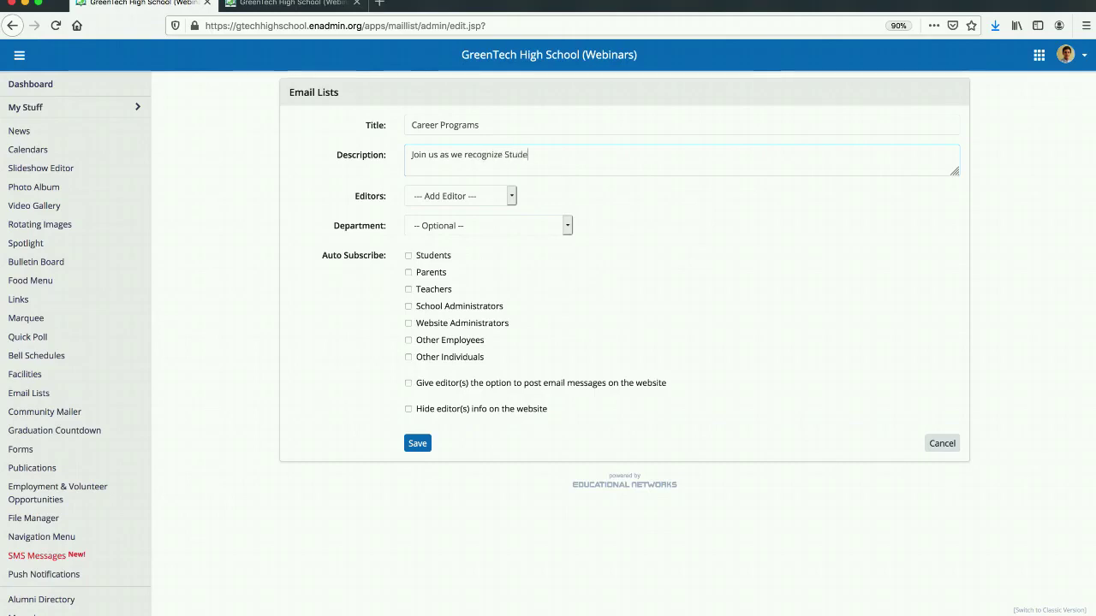
type("nts and share")
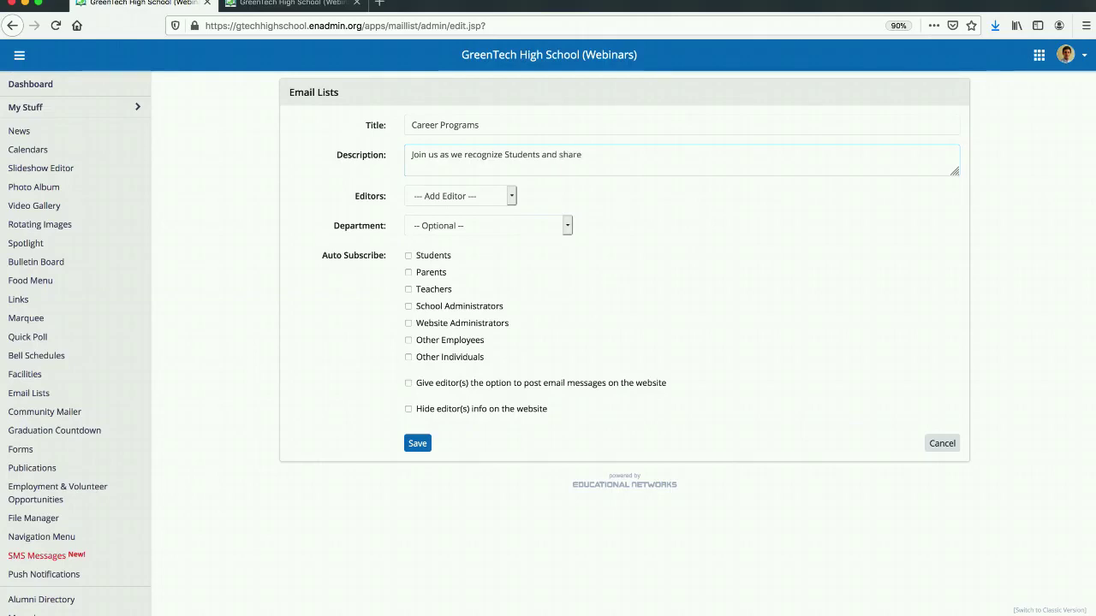
type(" upcoming event")
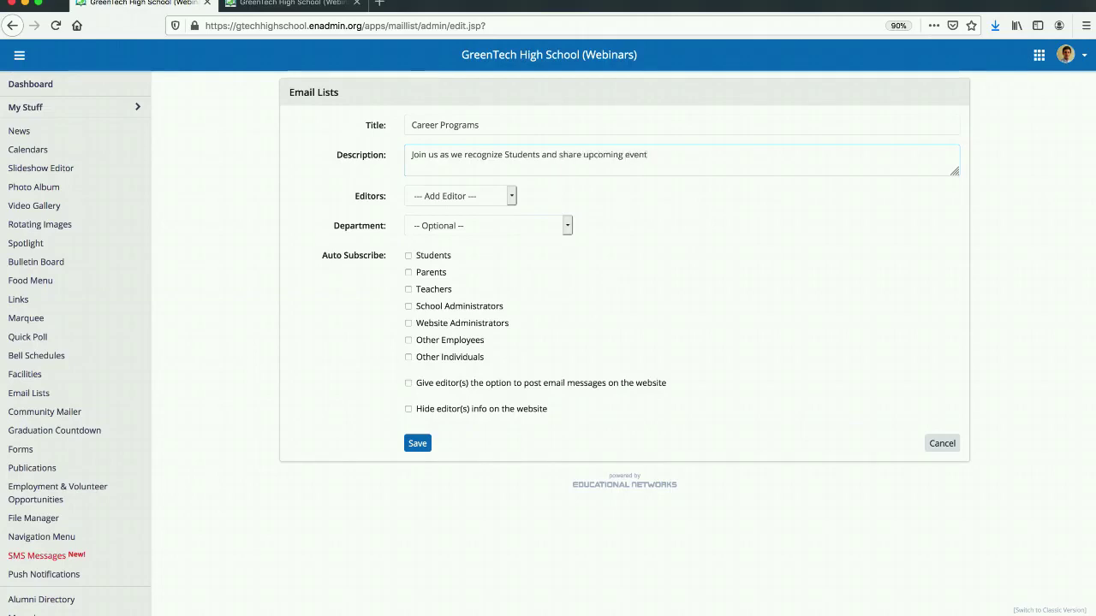
type("s from the Career P")
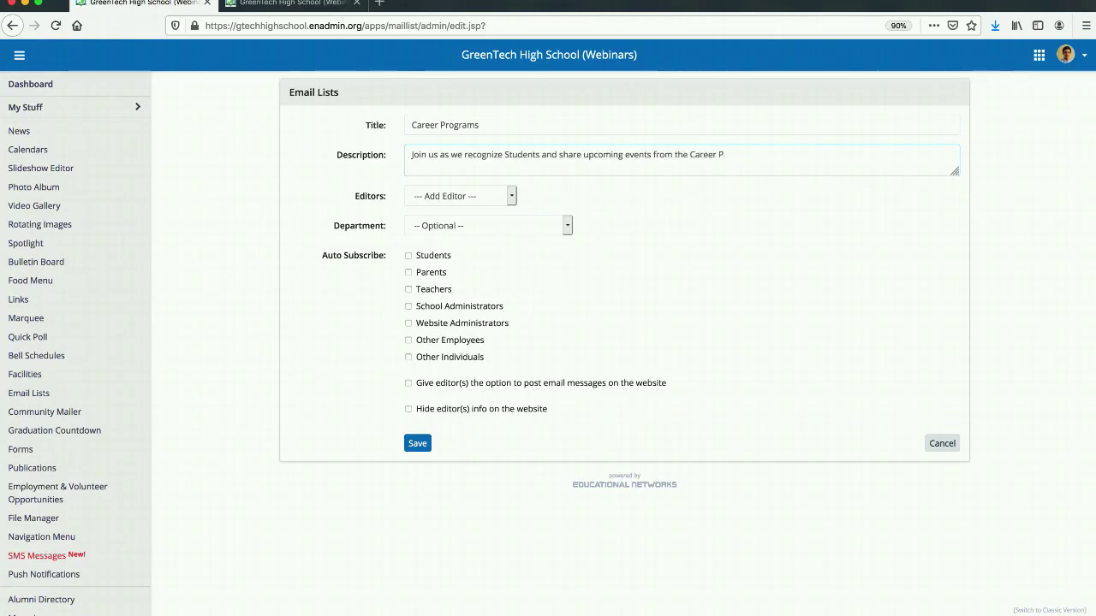
type("rograms Tea")
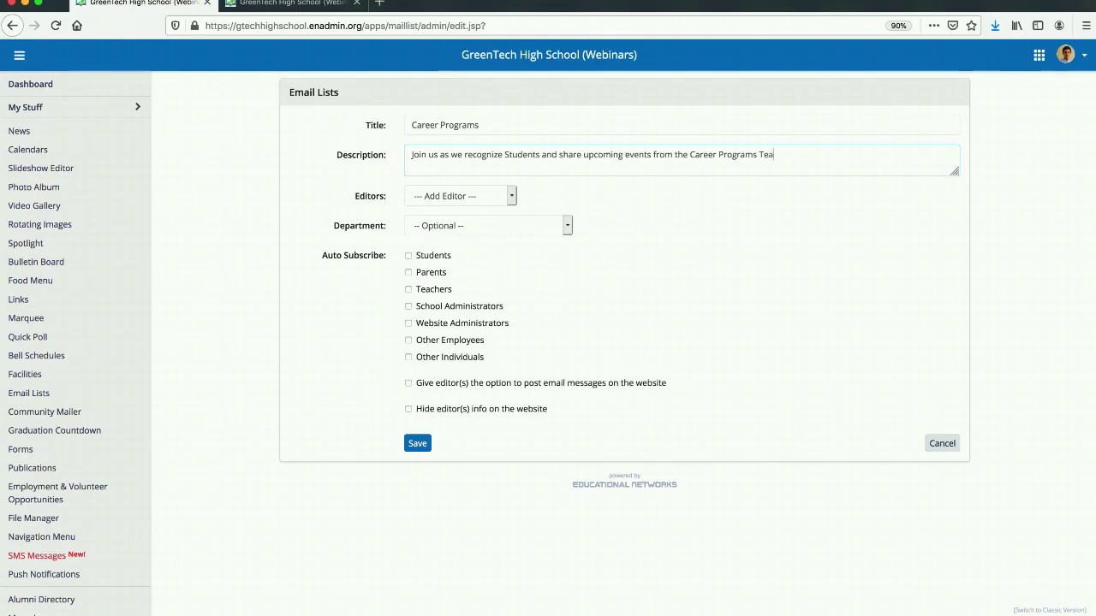
type("m!")
Add the account marked (Admin) as the list's editor and assign the list to the Career Programs department.
left_click(511, 196)
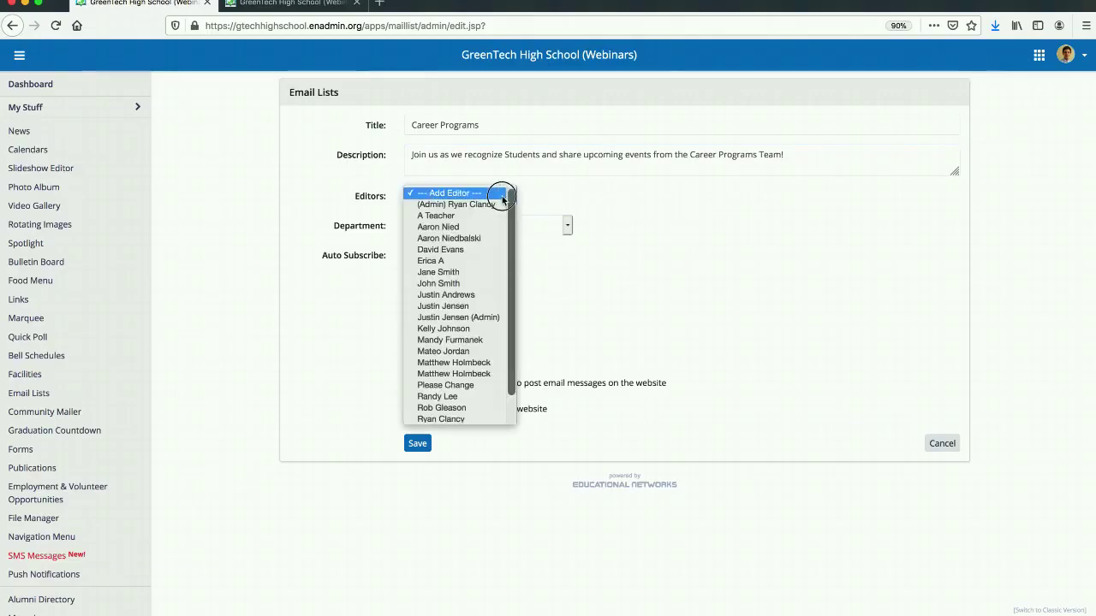
left_click(492, 203)
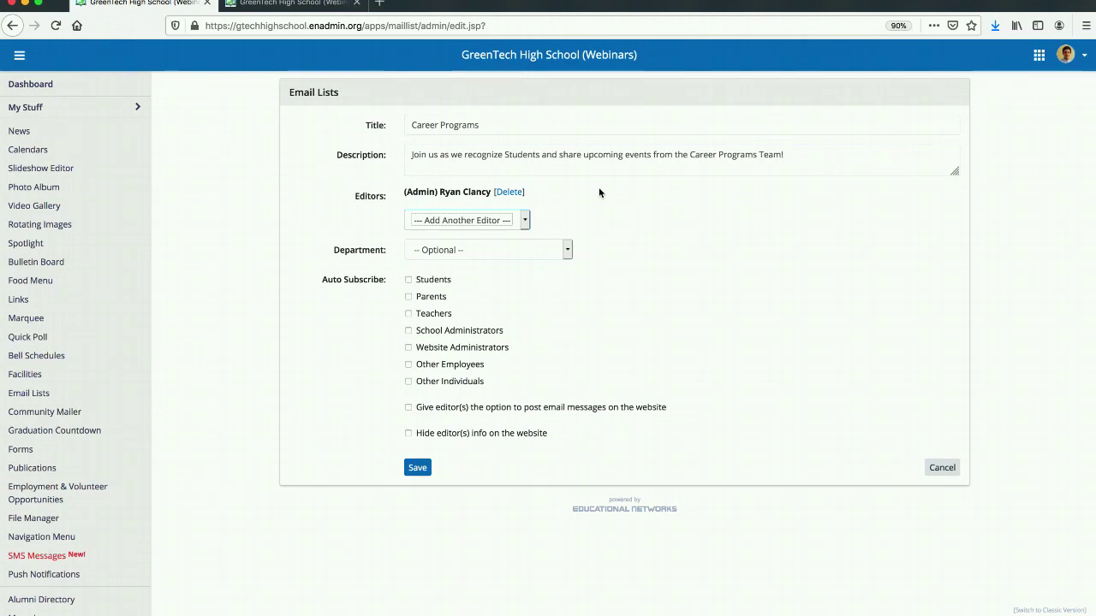
left_click(458, 250)
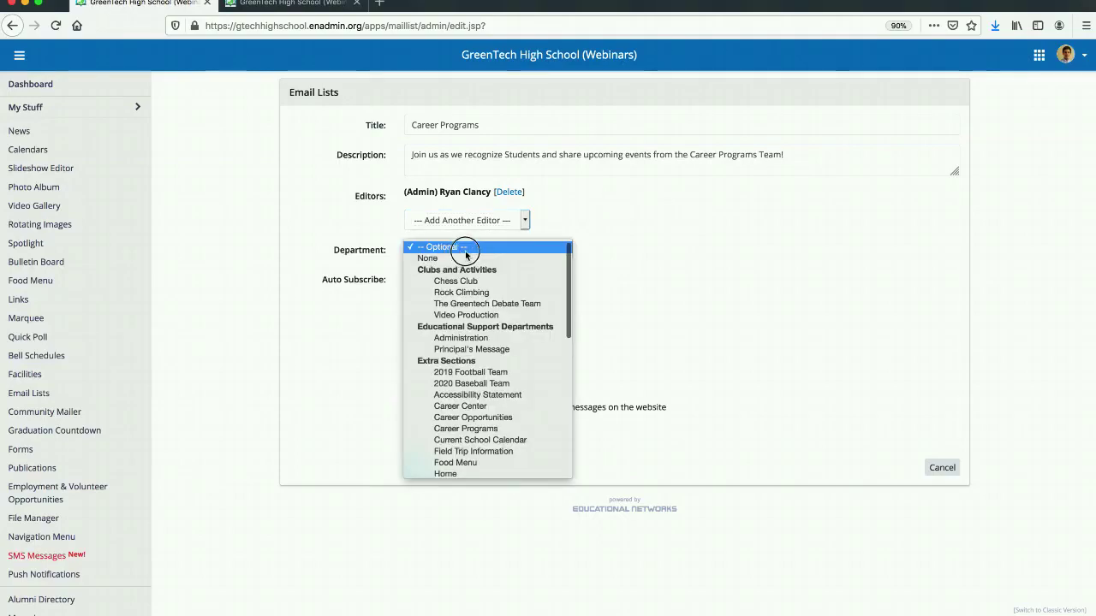
left_click(469, 429)
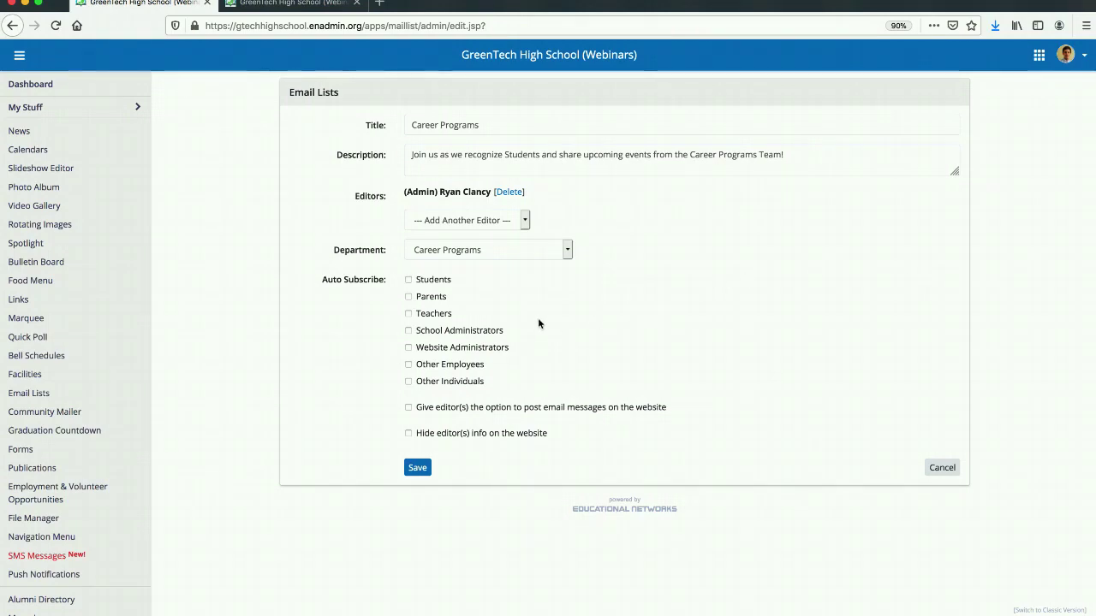
Set Website Administrators, School Administrators and Teachers to be auto-subscribed to the email list.
left_click(408, 348)
left_click(409, 331)
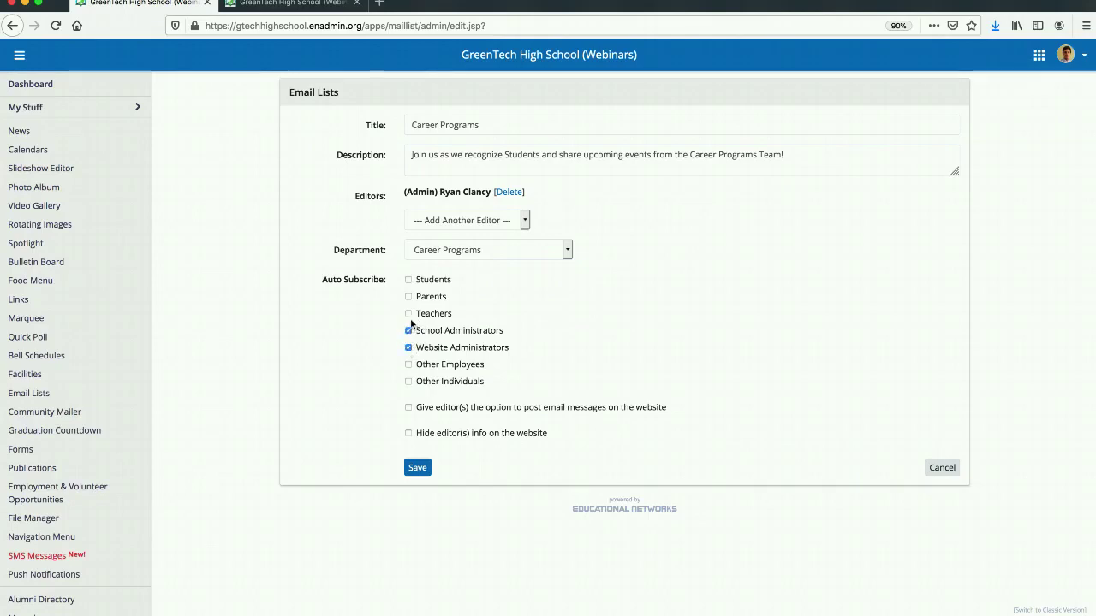
left_click(408, 314)
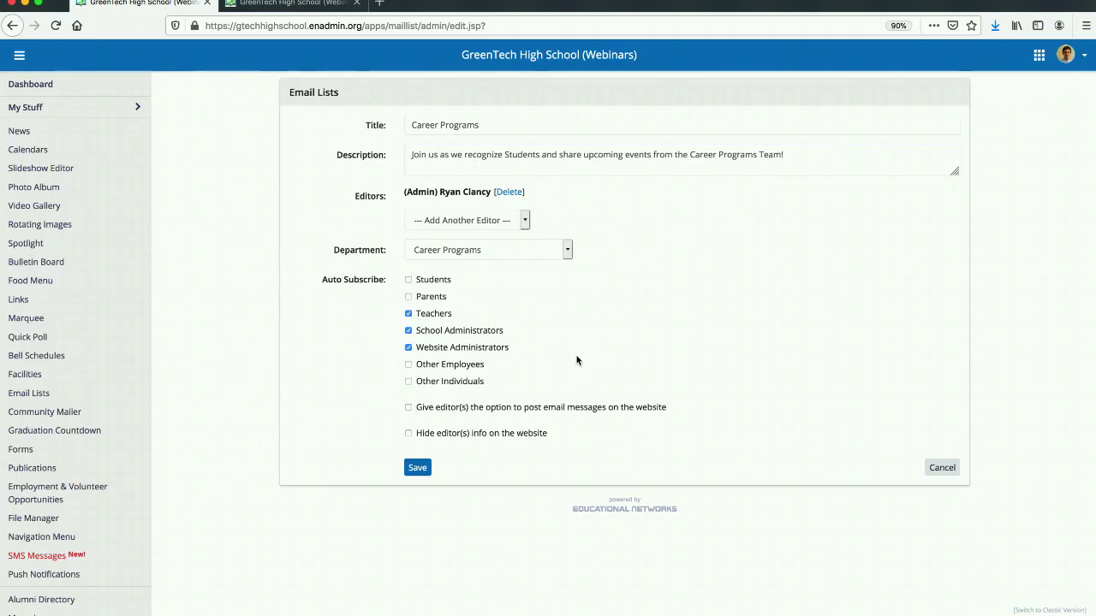
Give editors the option to post email messages on the website and save the email list.
left_click(409, 407)
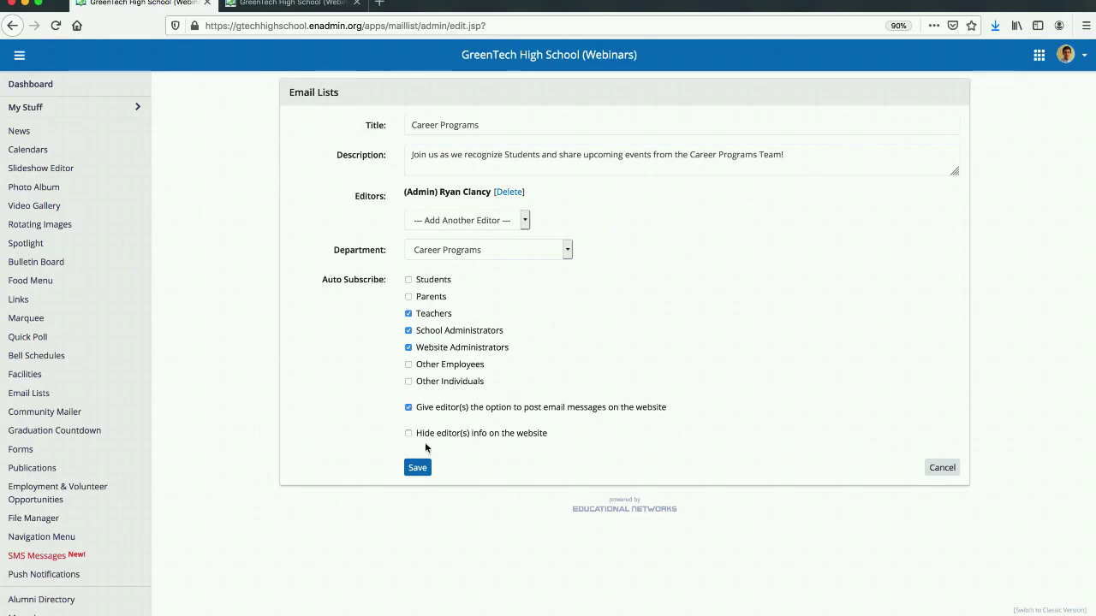
left_click(420, 472)
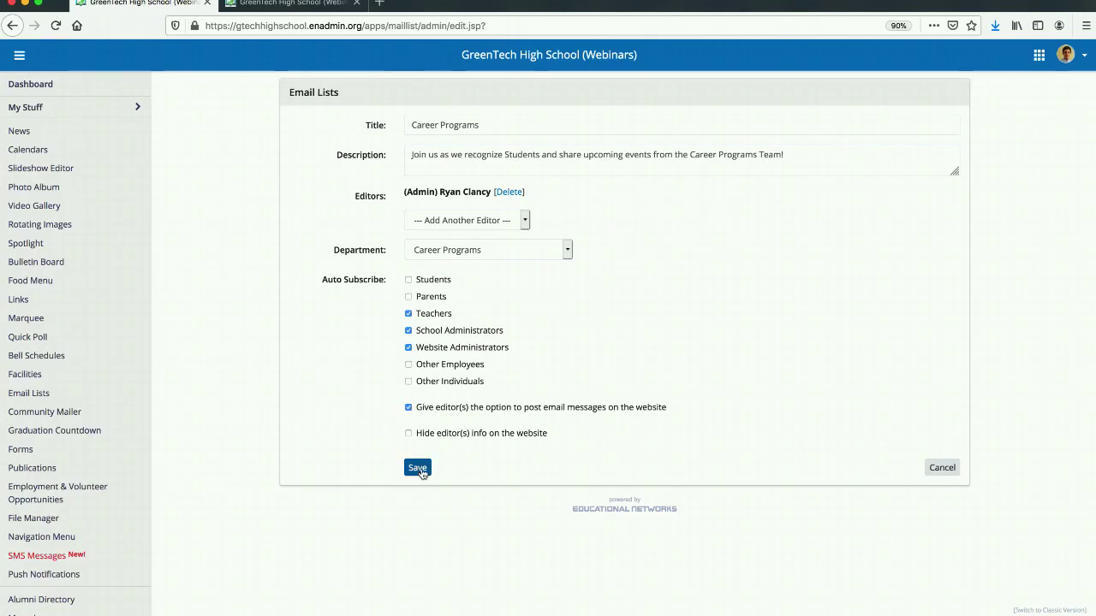
left_click(420, 472)
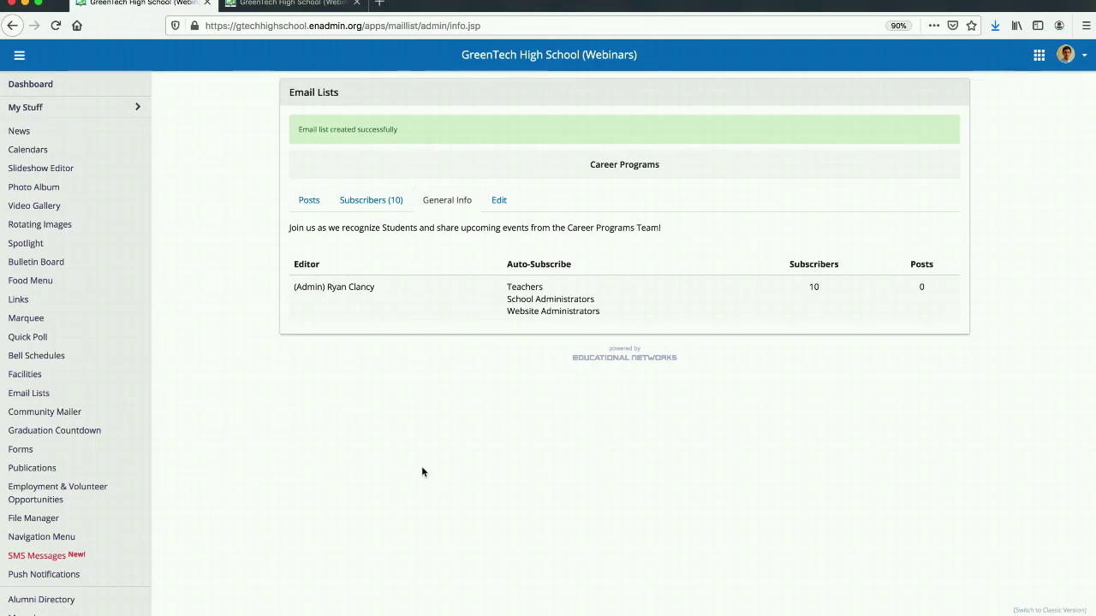
View the Career Programs email list on the public school website, through the Career Programs page's Email Lists section.
left_click(282, 4)
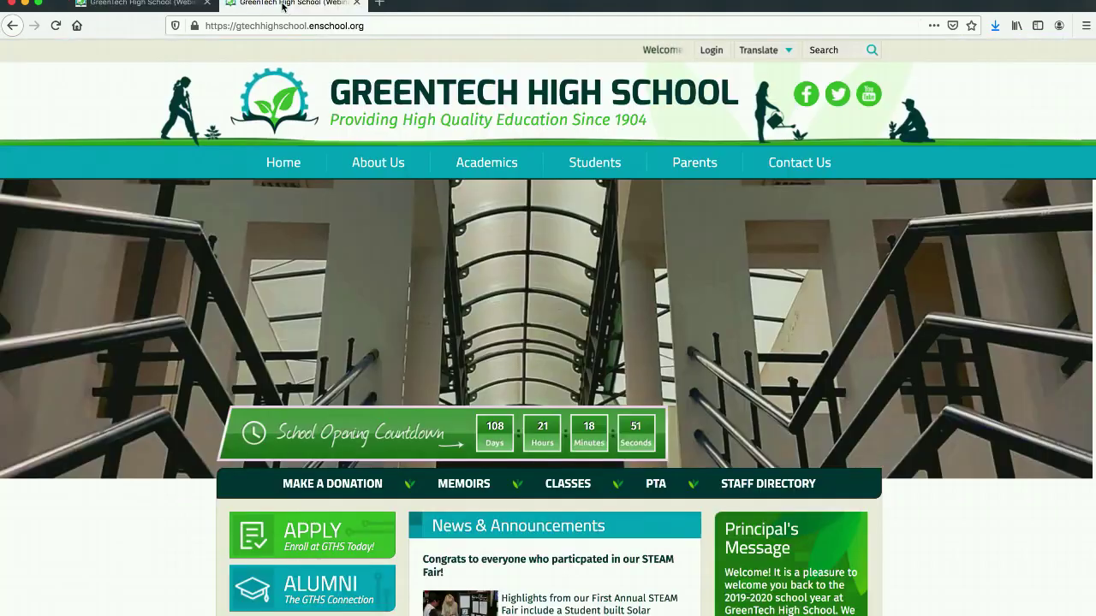
mouse_move(516, 162)
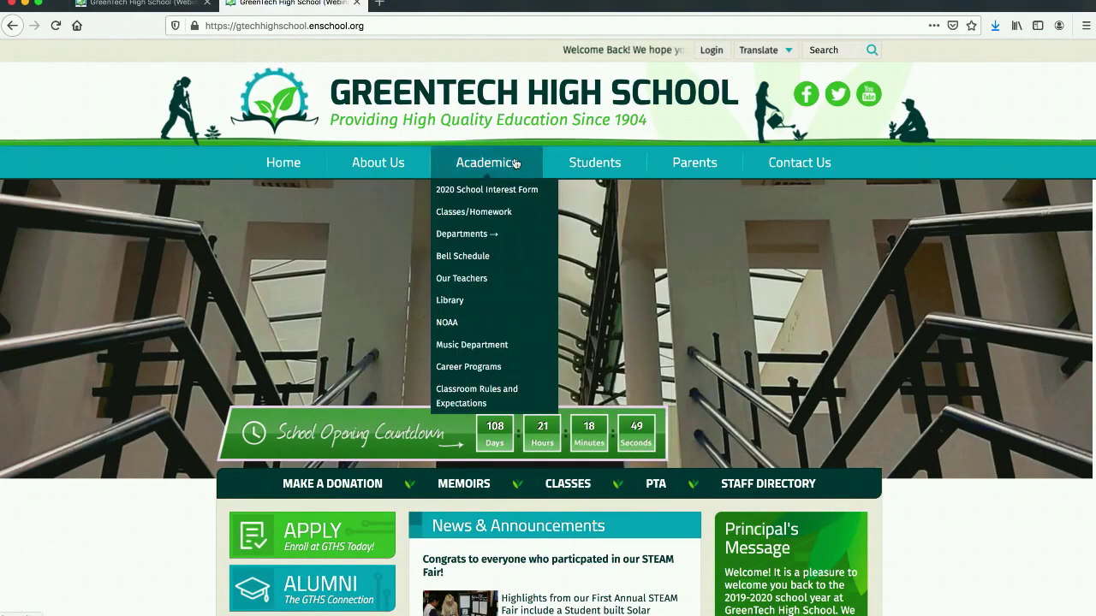
left_click(485, 365)
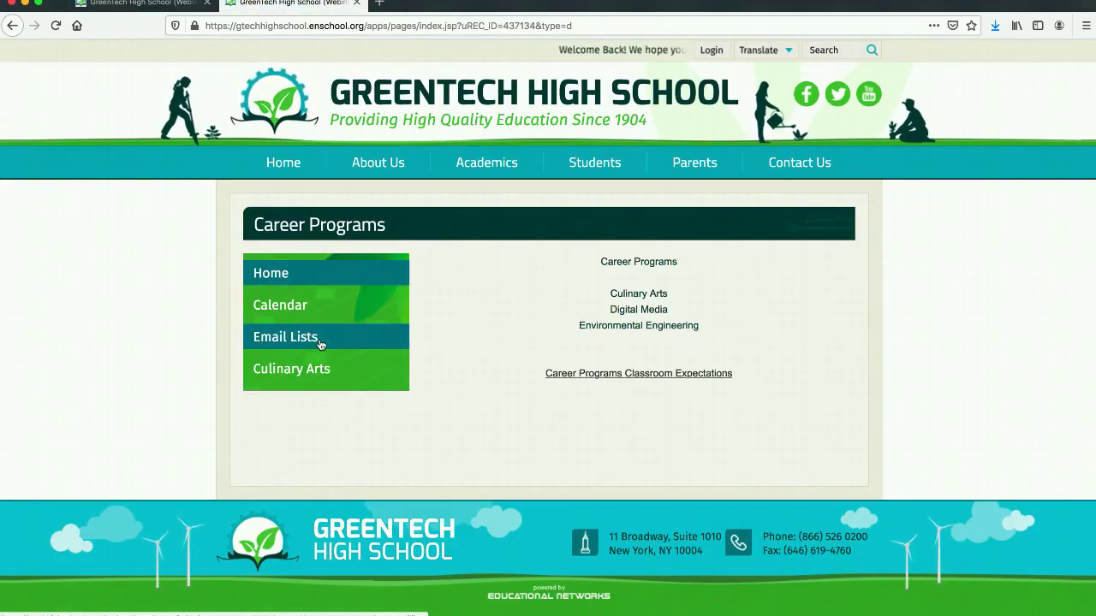
left_click(319, 343)
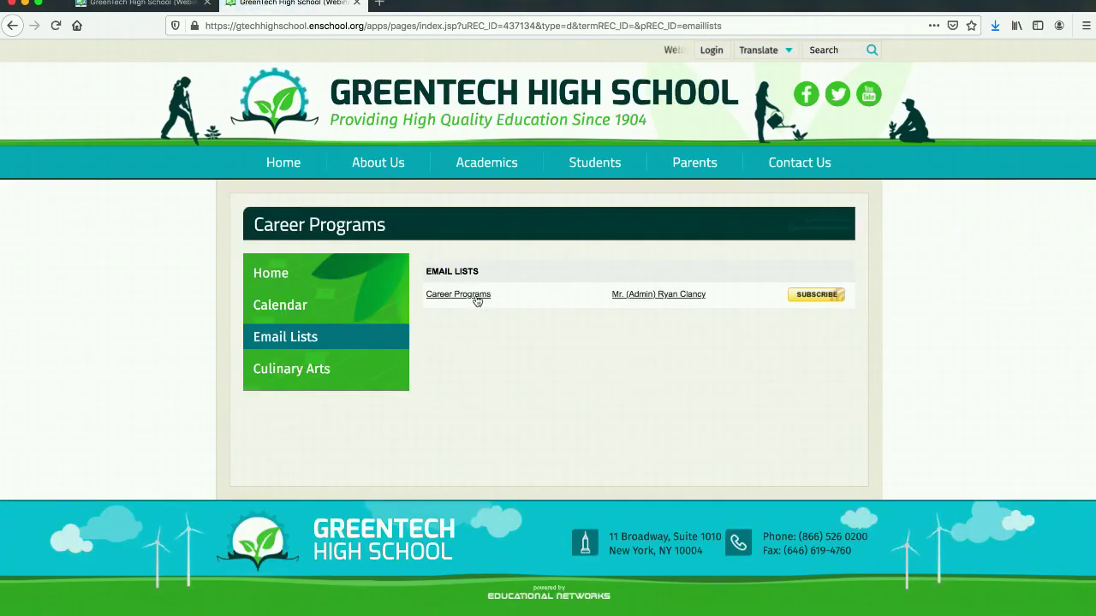
left_click(476, 296)
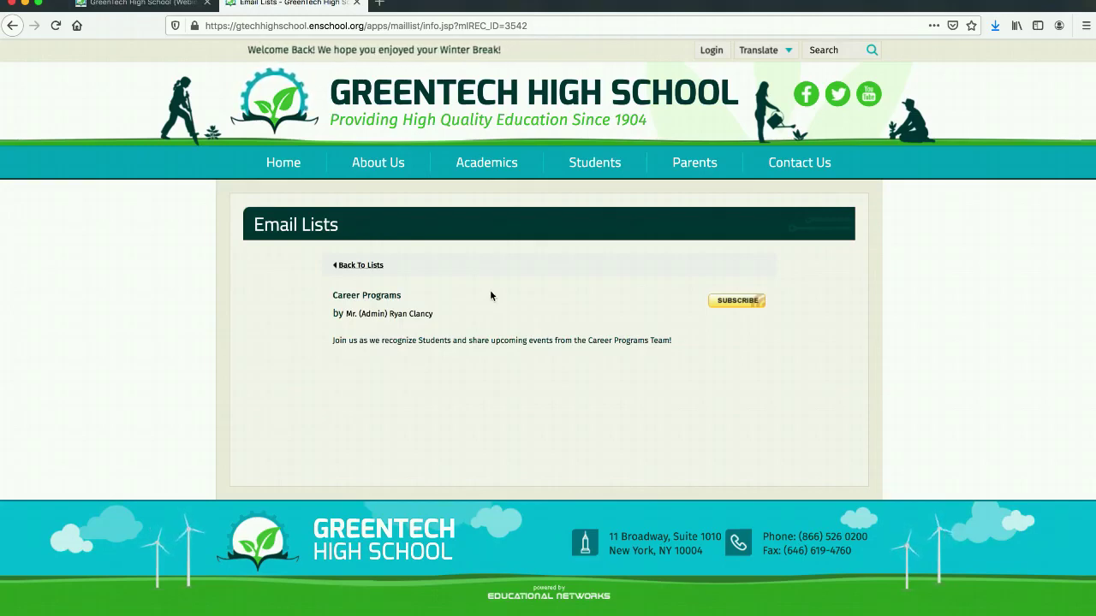
Return to the admin site and start a new post for the Career Programs email list.
left_click(148, 9)
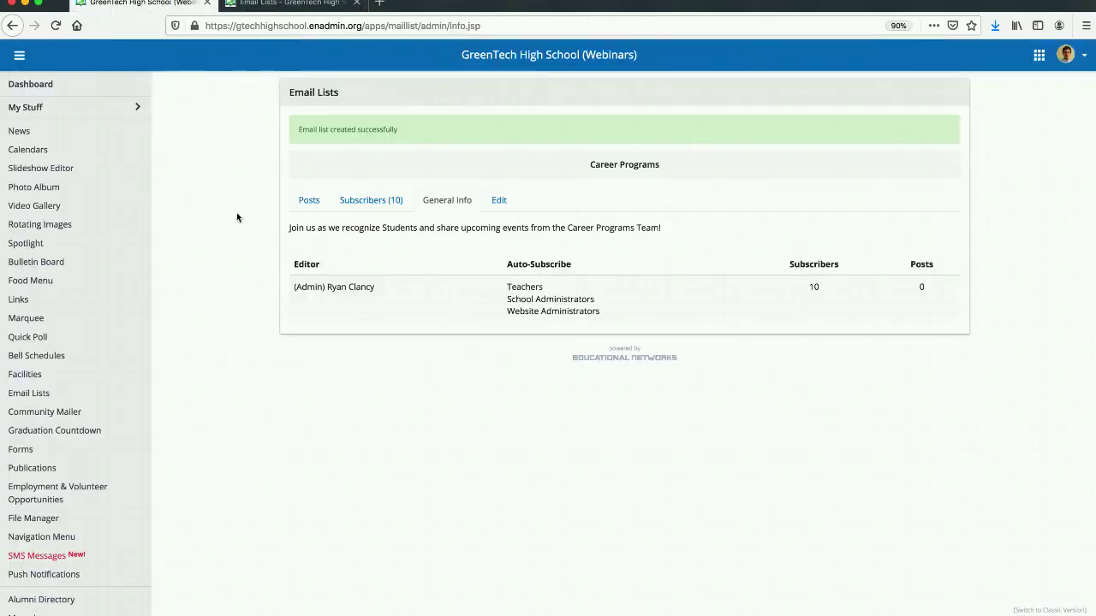
left_click(313, 205)
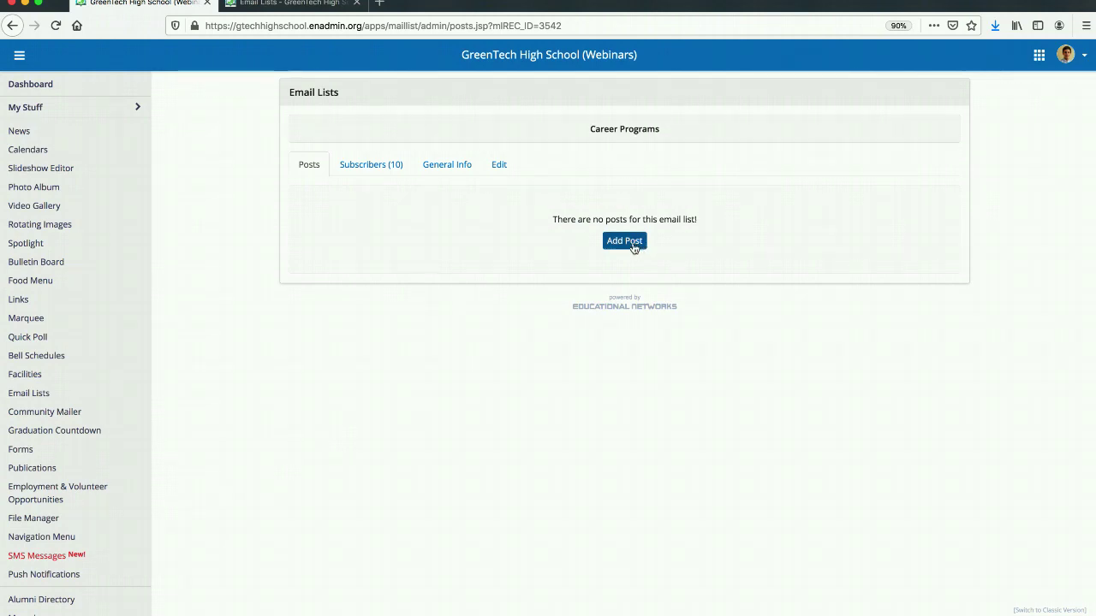
left_click(633, 246)
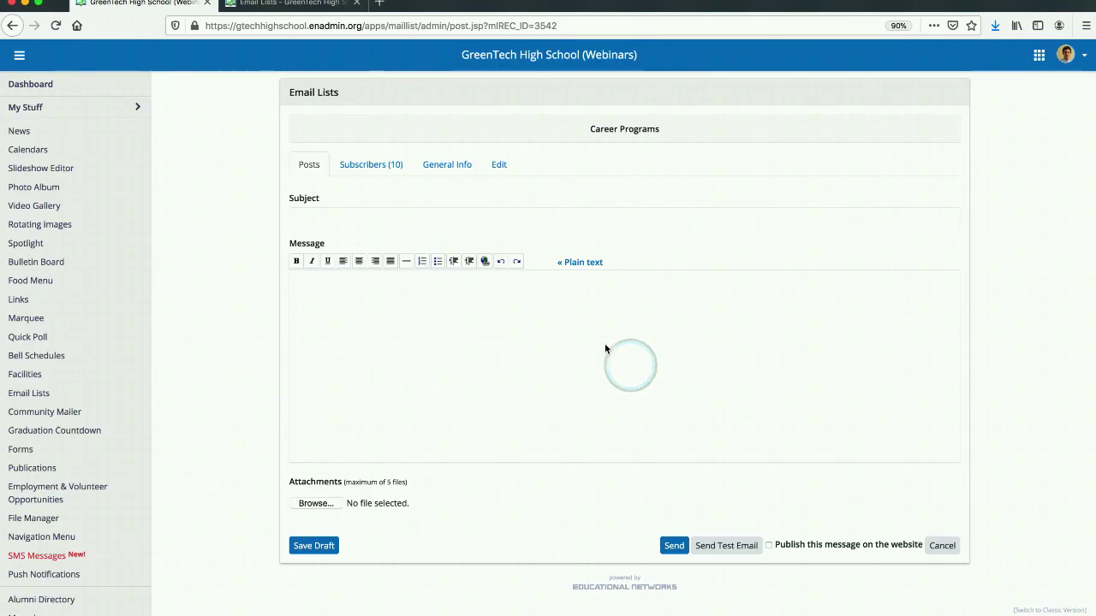
Enter "March Monthly Newletter" as the subject of the post.
left_click(442, 214)
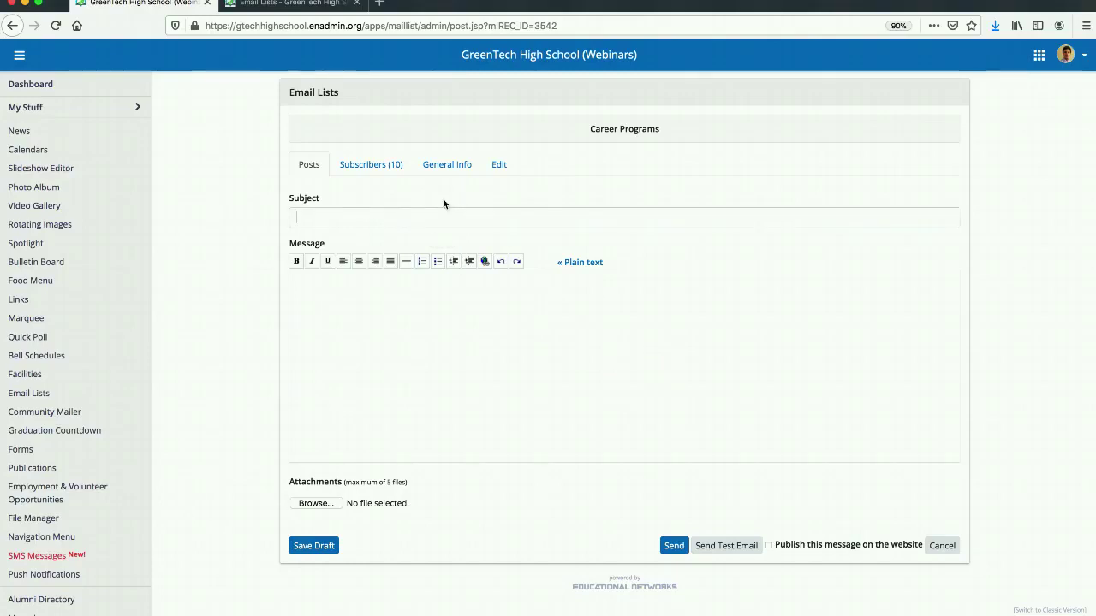
type("March Monthly")
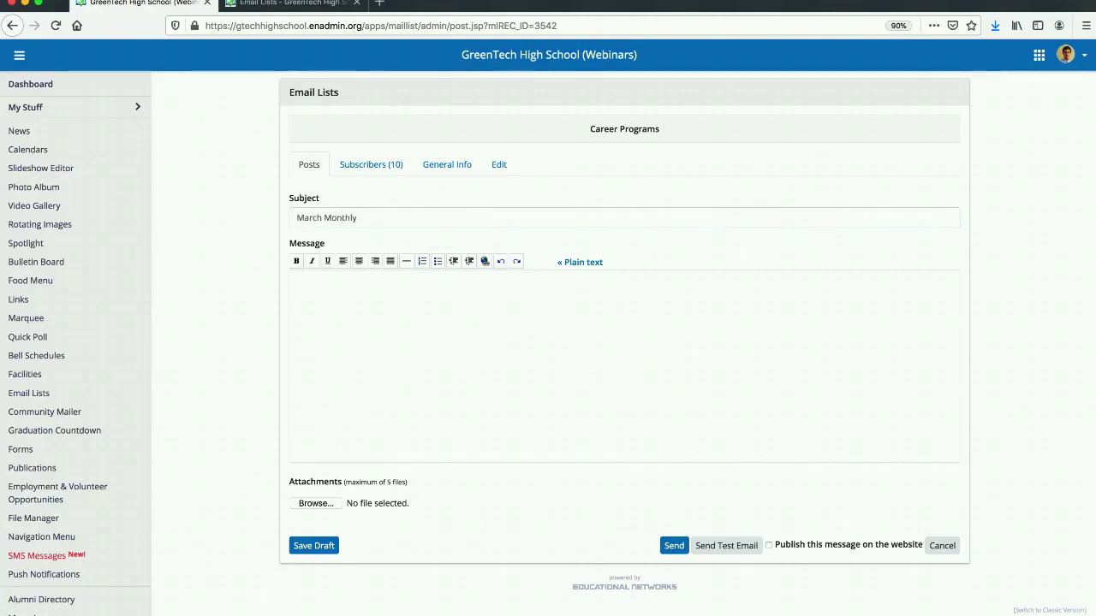
type(" Newlestter")
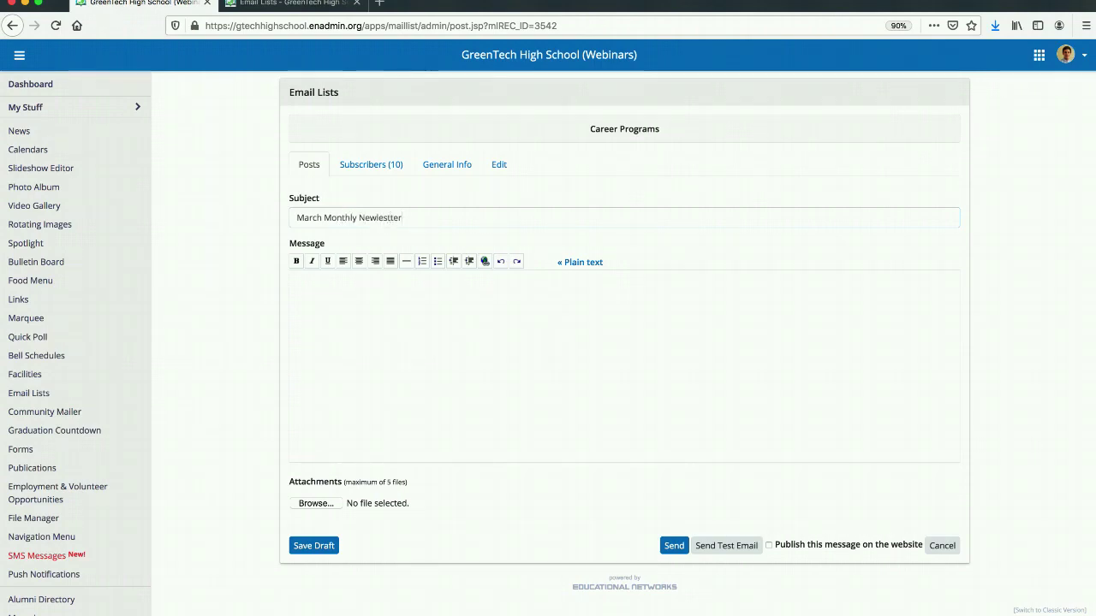
key("BackSpace")
key("BackSpace")
key("BackSpace")
key("BackSpace")
key("BackSpace")
key("BackSpace")
type("ett")
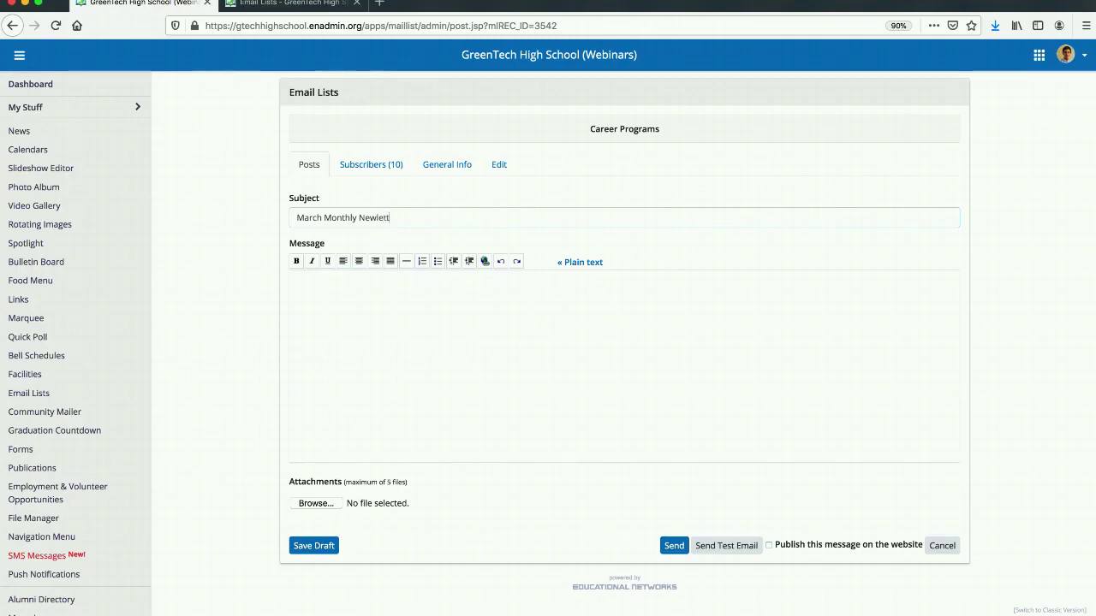
type("er")
Switch the message to plain text and paste in the whole Career Programs Monthly Newsletter text copied from the saved note.
left_click(600, 264)
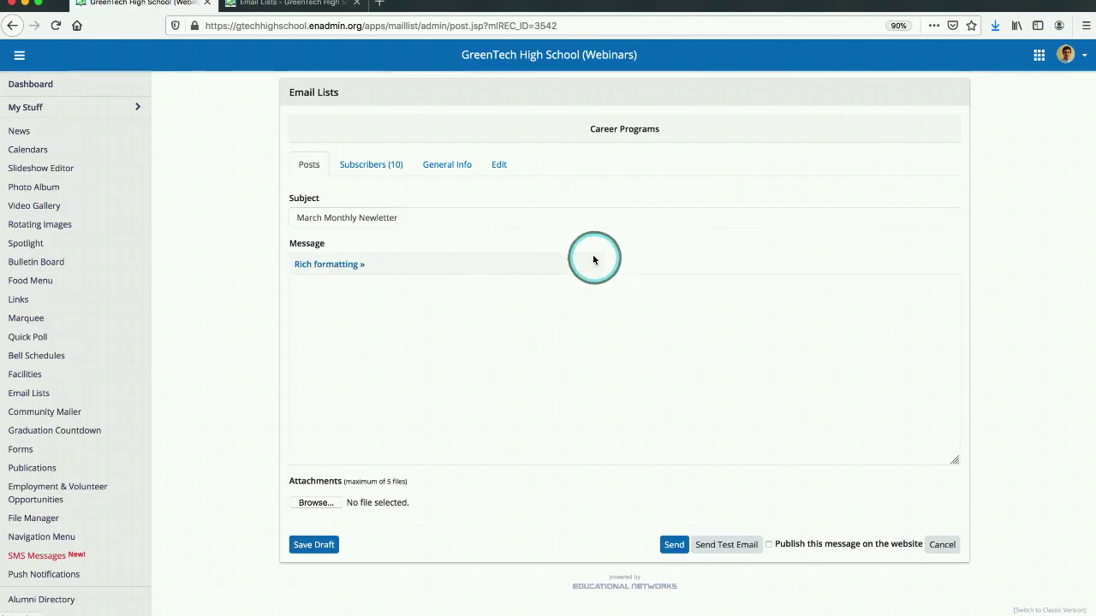
left_click(924, 0)
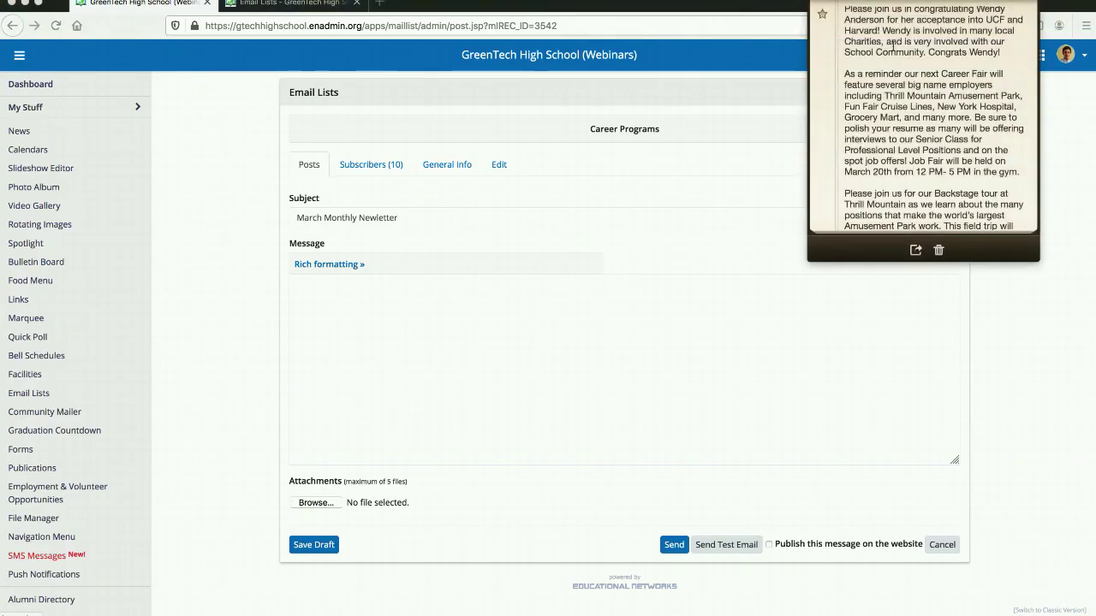
scroll(903, 82, "up", 2)
left_click_drag(845, 12, 967, 429)
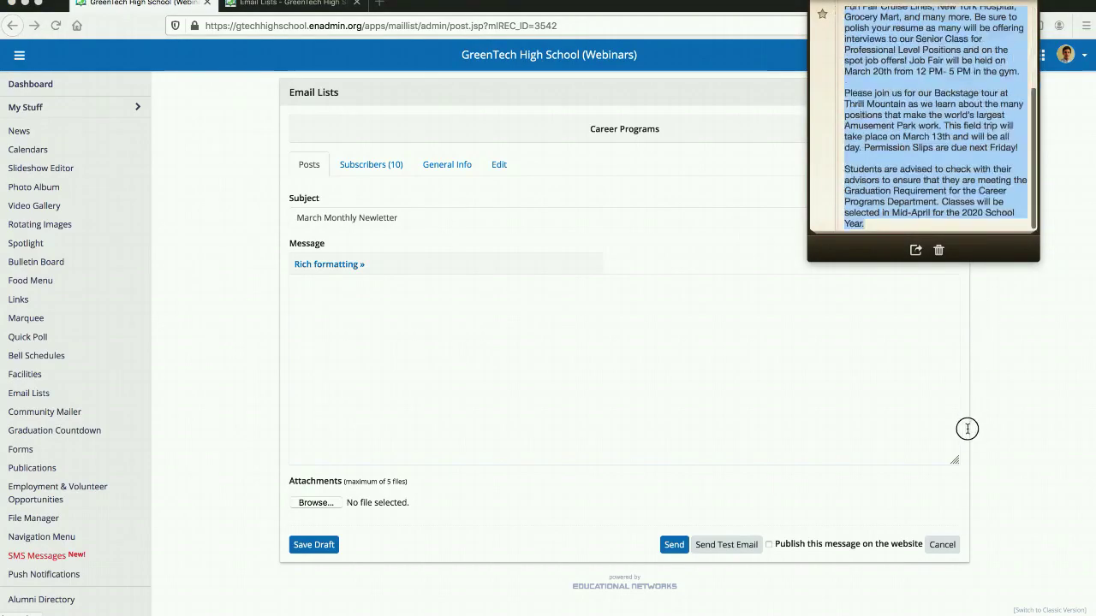
right_click(911, 108)
left_click(933, 155)
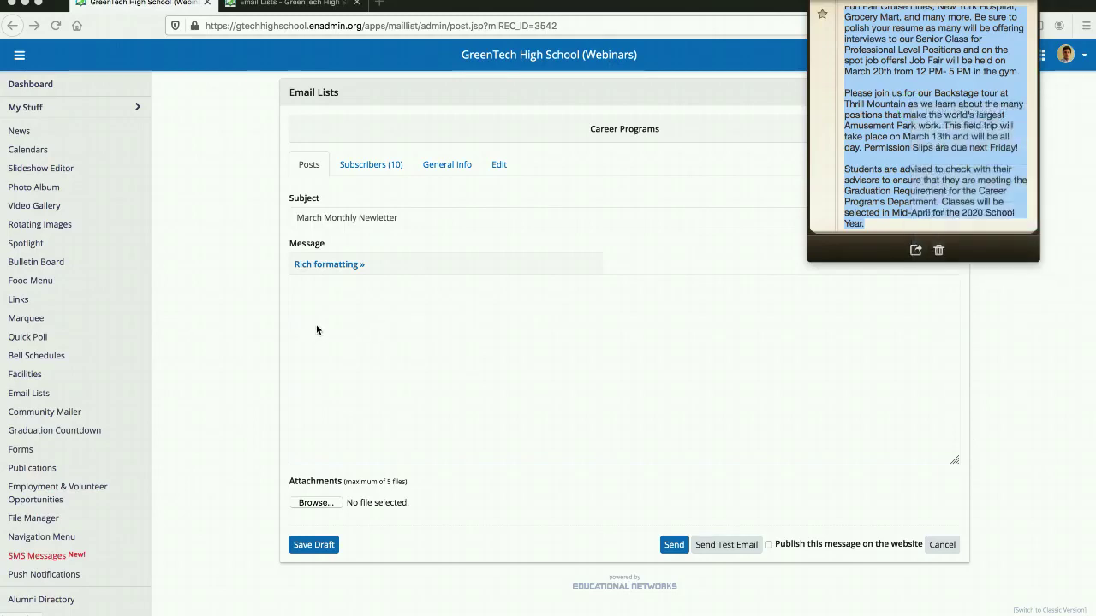
right_click(330, 295)
left_click(360, 351)
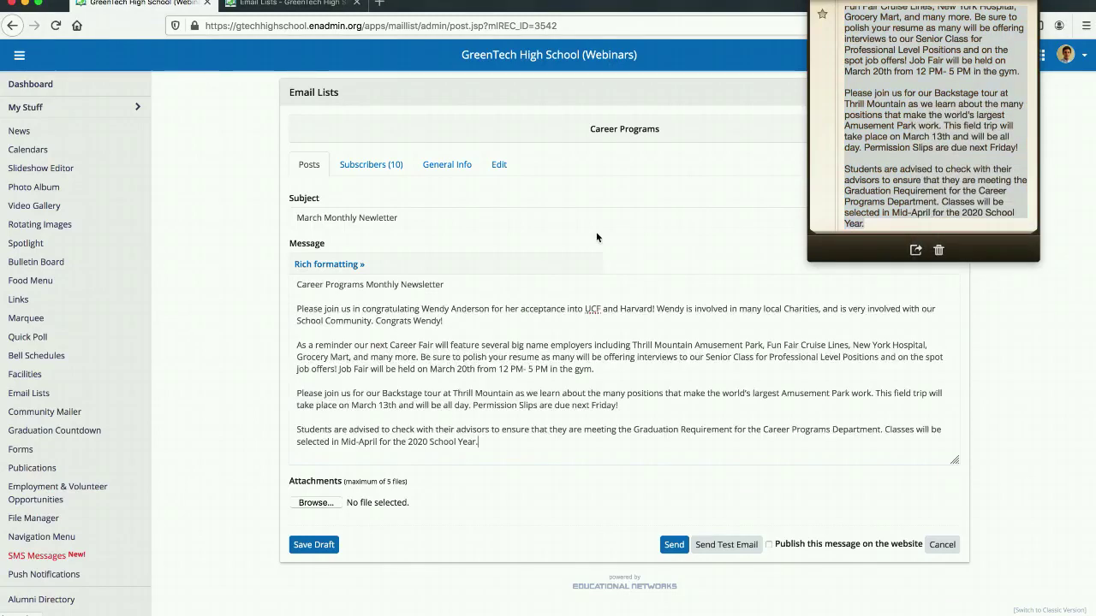
left_click(923, 2)
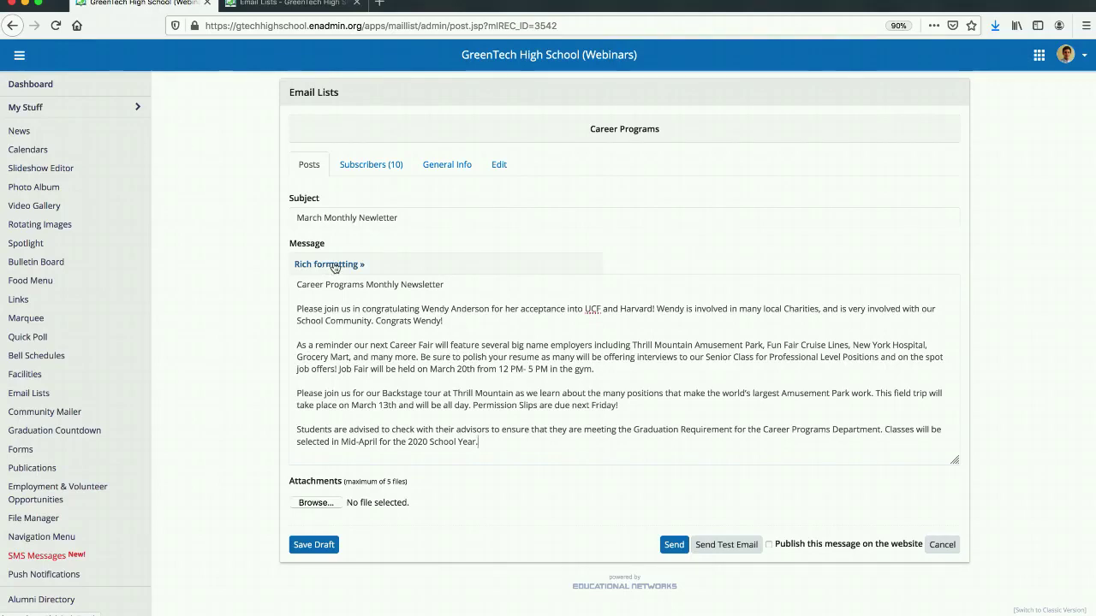
Switch the newsletter message back to rich formatting and check the pasted paragraphs.
left_click(332, 265)
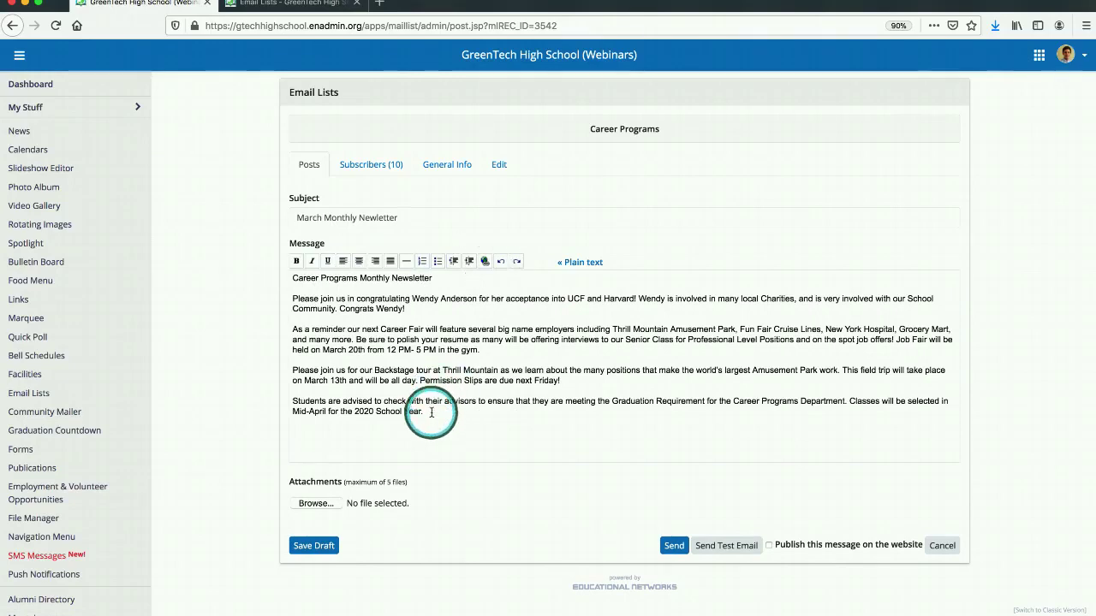
left_click_drag(431, 412, 291, 329)
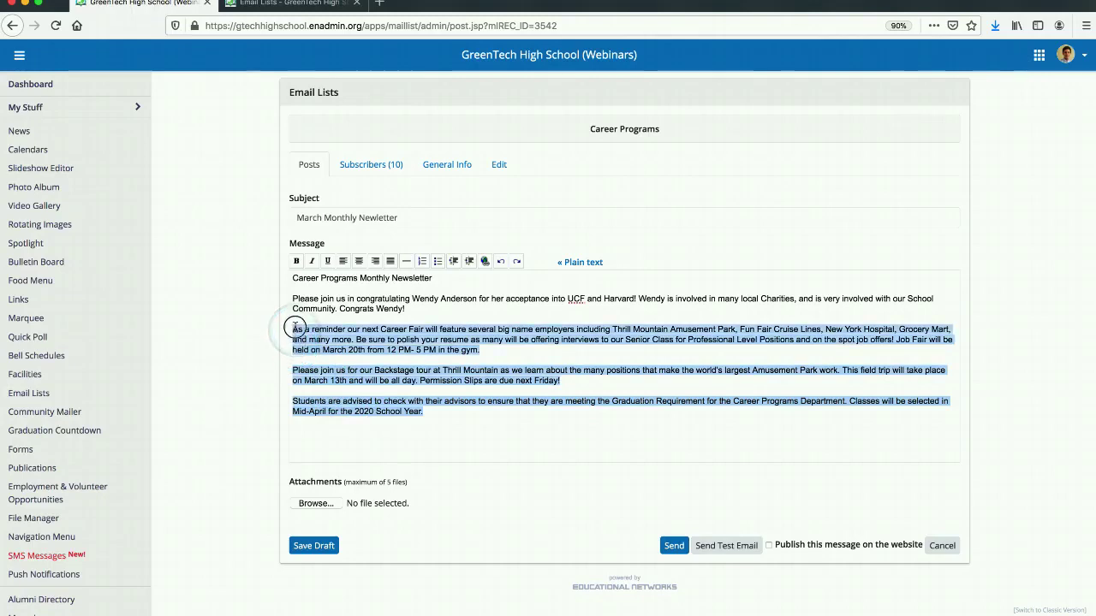
left_click(511, 442)
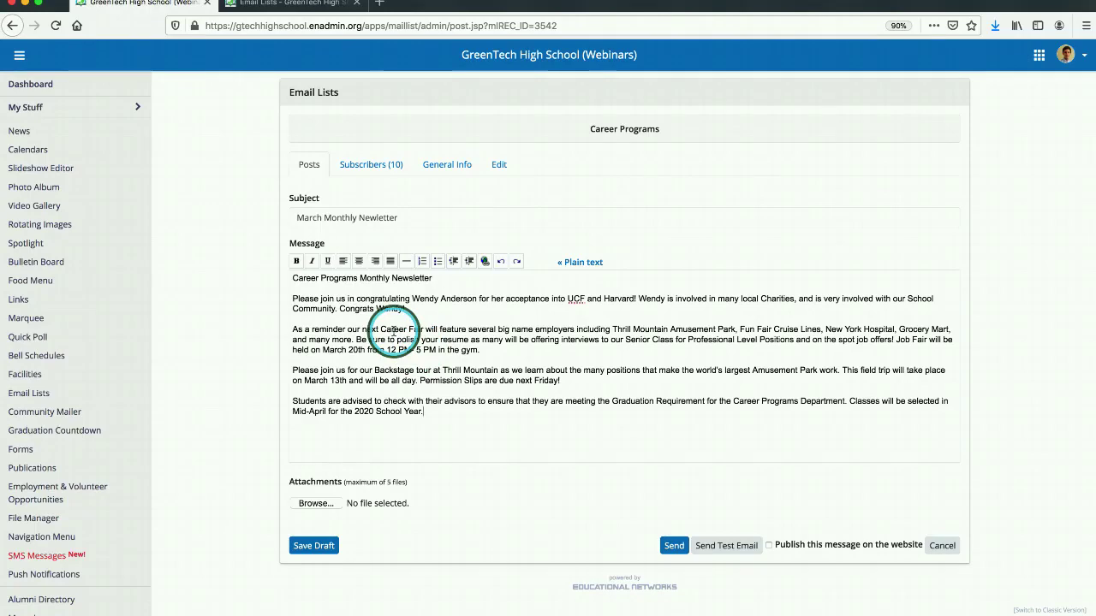
Attach the Greentech Career Fair PDF from the Documents folder to the post.
left_click(317, 504)
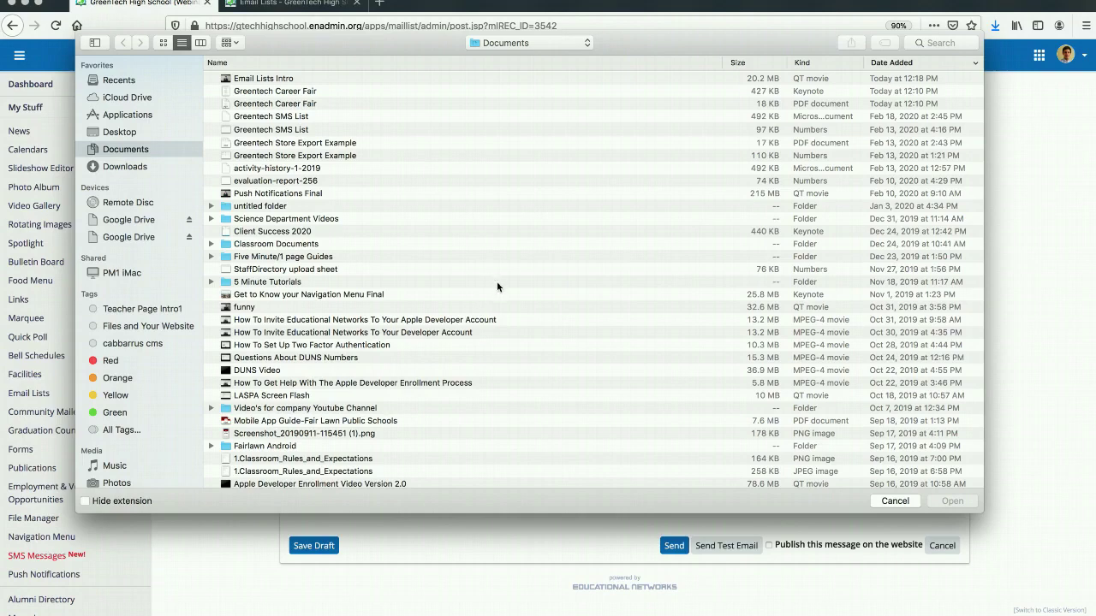
left_click(312, 104)
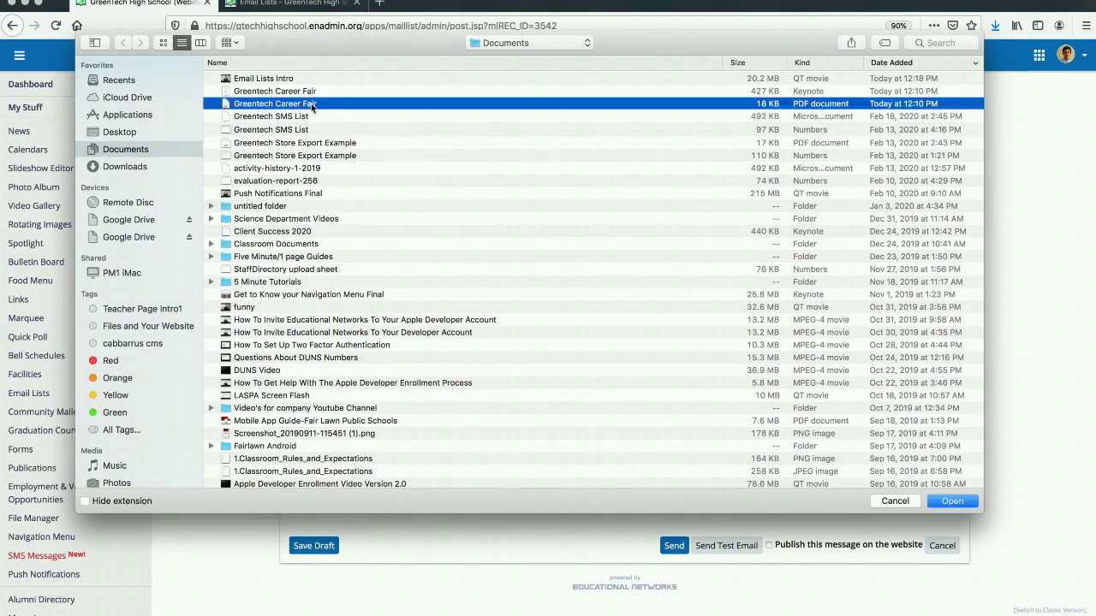
left_click(946, 502)
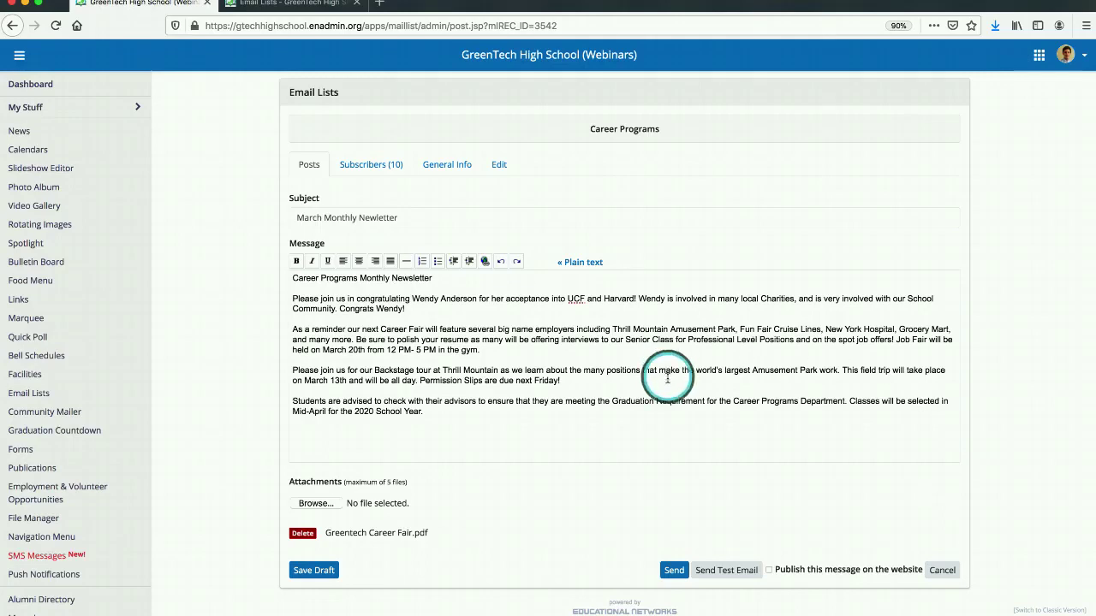
Set the message to be published on the website and send it to the list's subscribers.
left_click(768, 570)
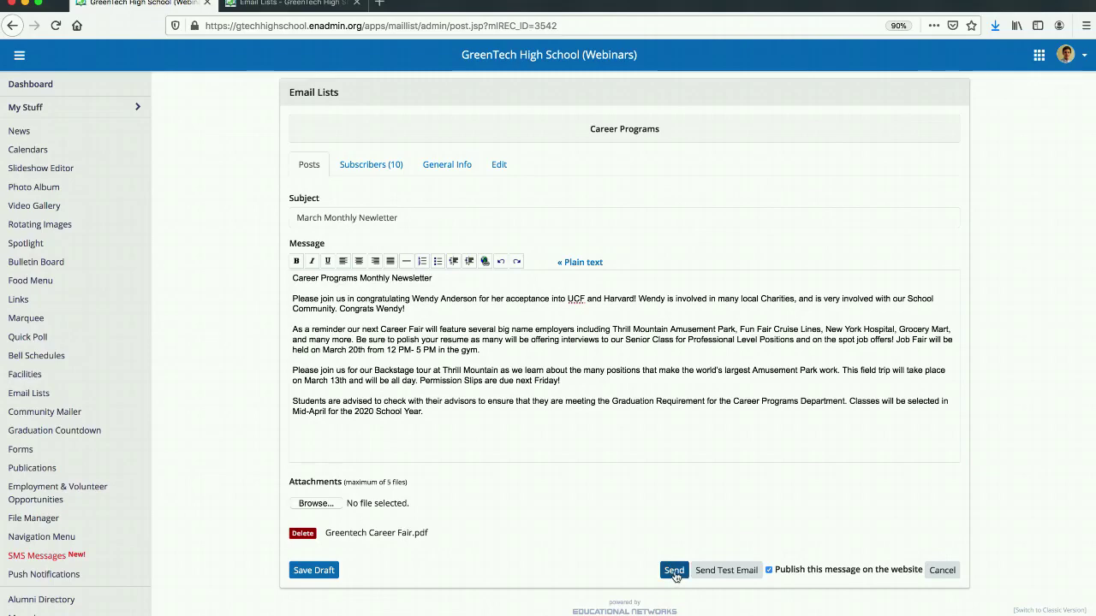
left_click(673, 571)
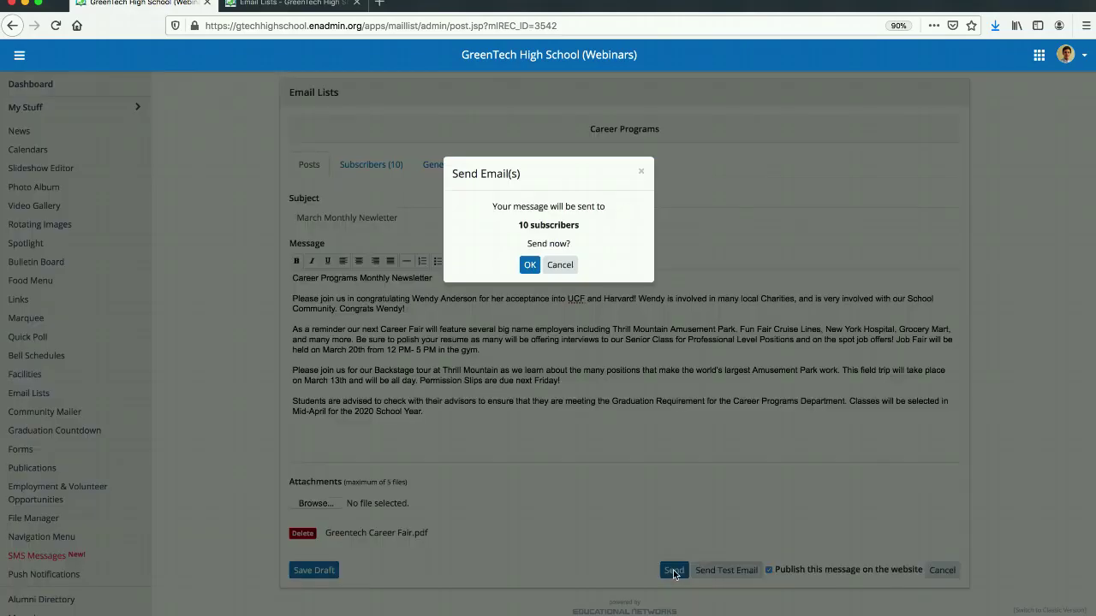
left_click(530, 265)
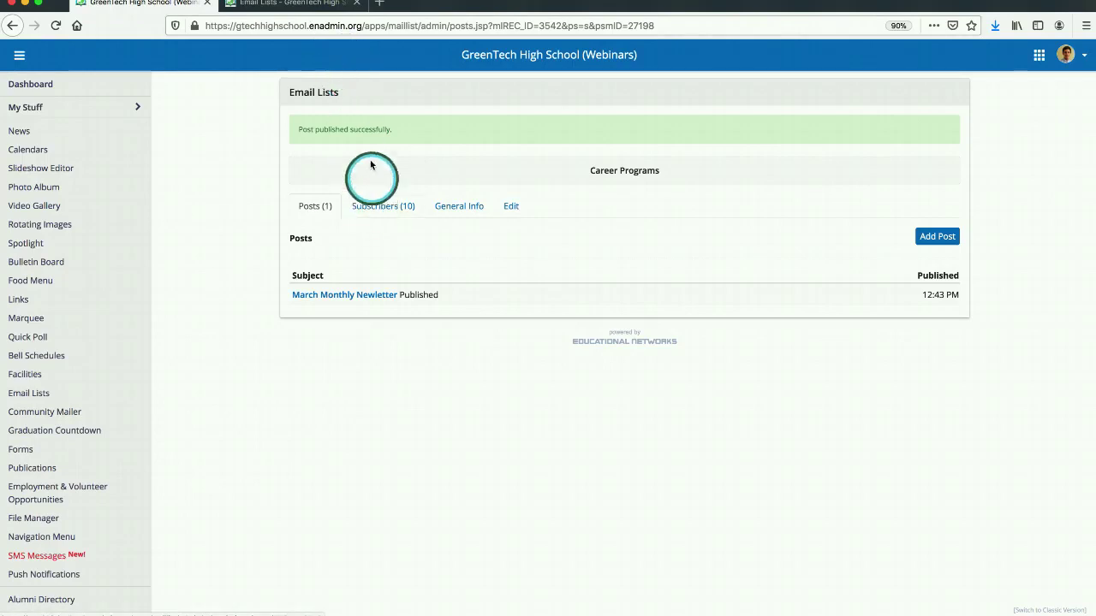
Refresh the Career Programs email list on the public school website and view the March Monthly Newletter post down to its attachment.
left_click(277, 11)
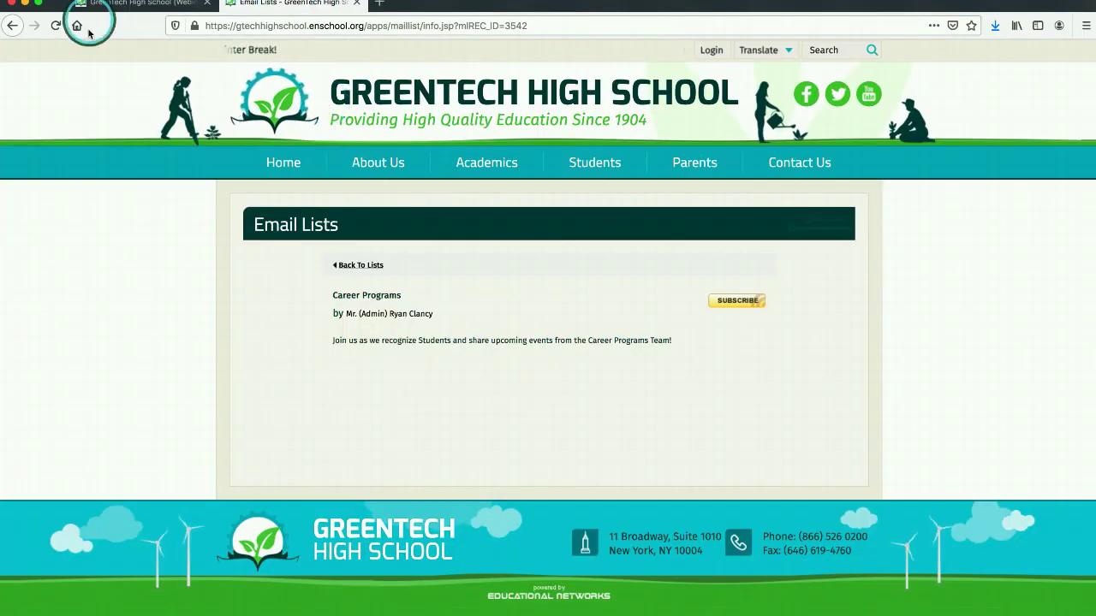
left_click(56, 26)
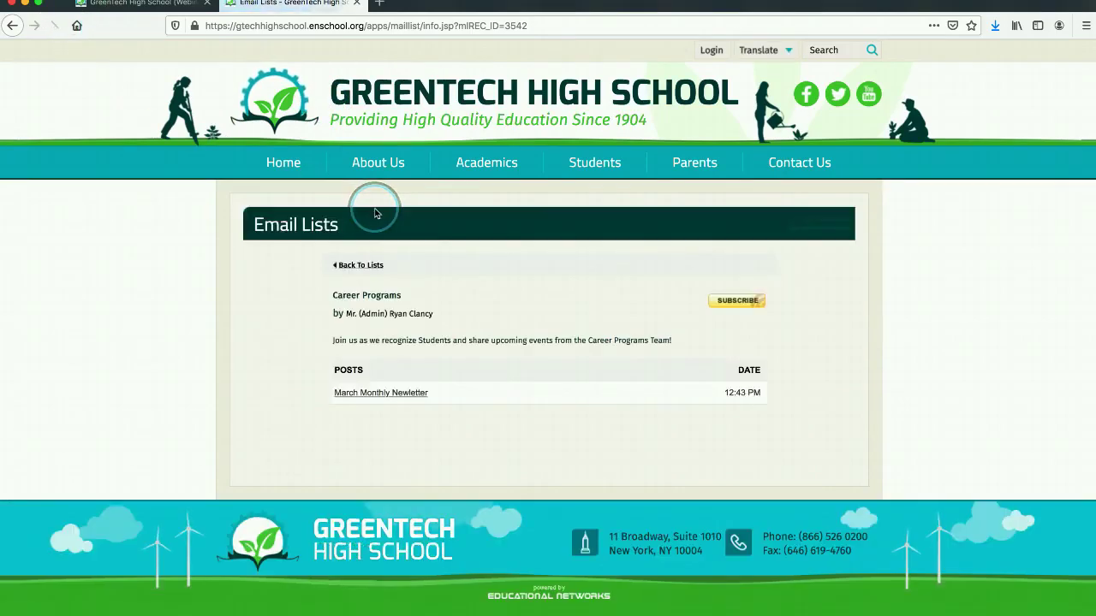
left_click(370, 395)
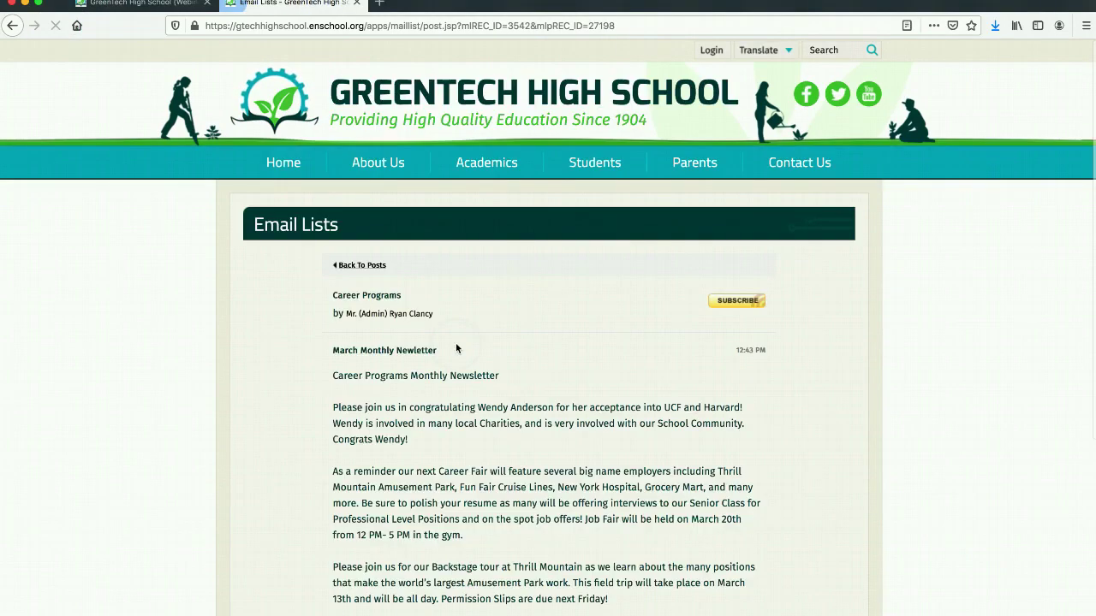
scroll(456, 343, "down", 5)
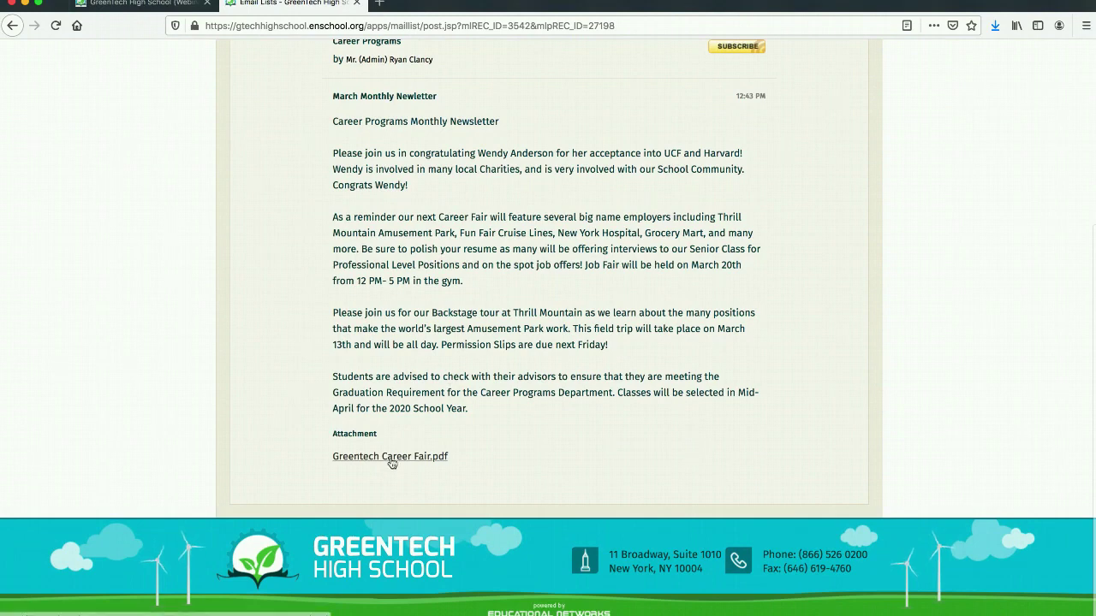